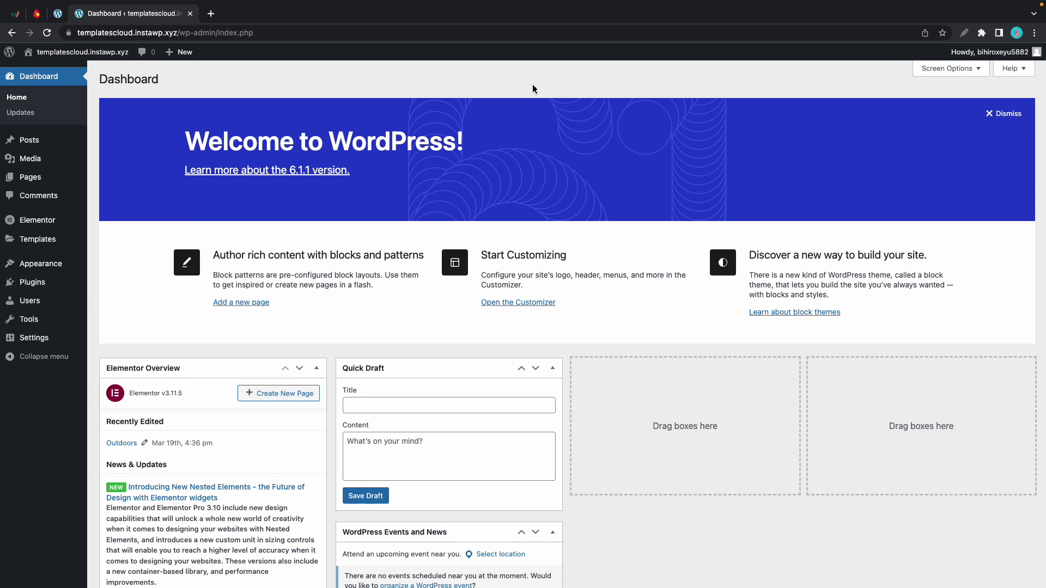
- Open the installed themes to check which theme is active
{"action": "left_click", "coordinate": [64, 266]}
{"action": "mouse_move", "coordinate": [190, 230]}
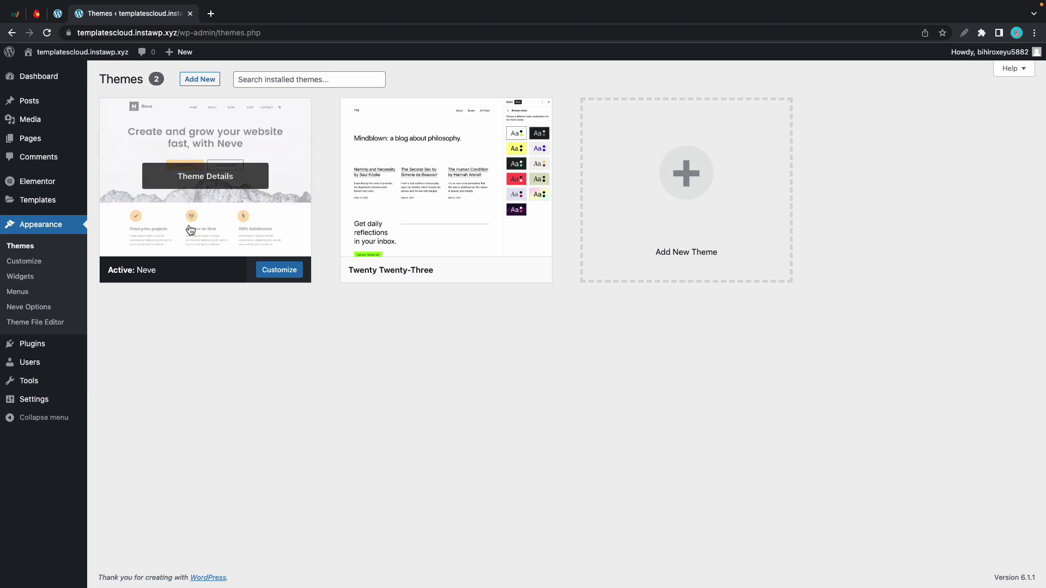
- Search the plugin directory for "Templates cloud", then install and activate the Cloud Templates & Patterns collection plugin
{"action": "mouse_move", "coordinate": [31, 344]}
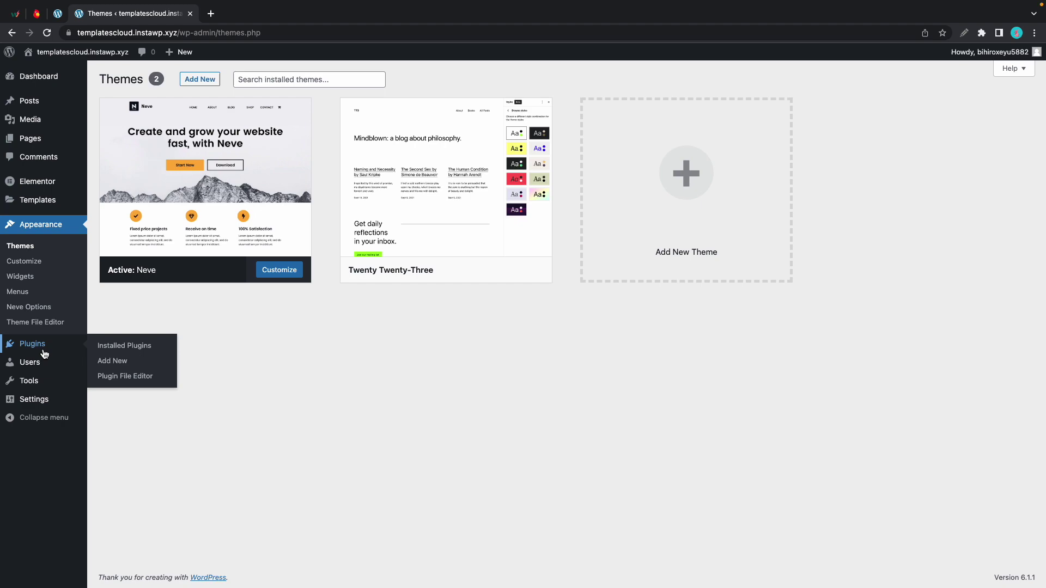
{"action": "left_click", "coordinate": [102, 363]}
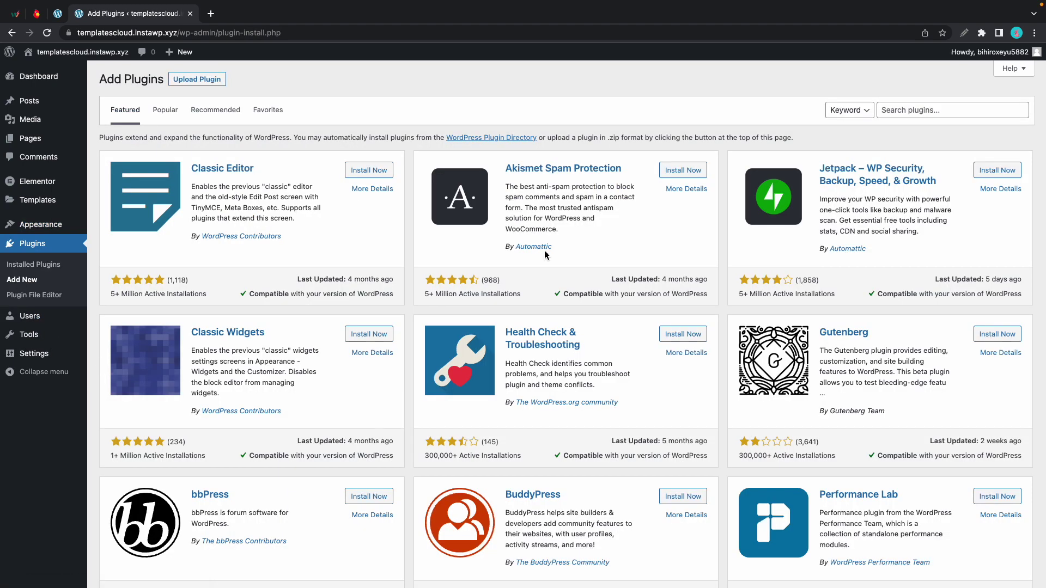
{"action": "left_click", "coordinate": [955, 110]}
{"action": "type", "text": "Templates cloud"}
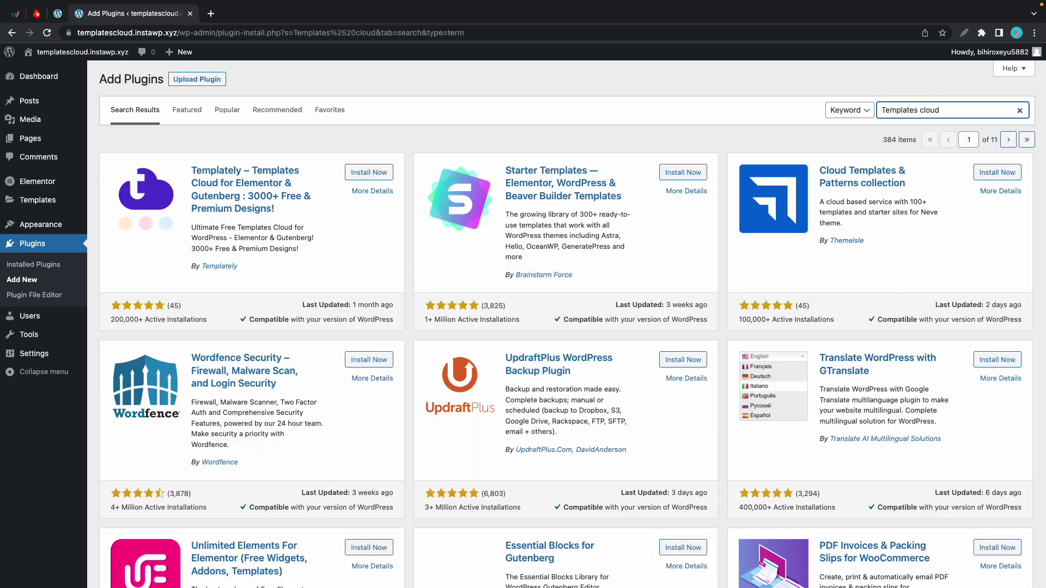
{"action": "left_click", "coordinate": [983, 179]}
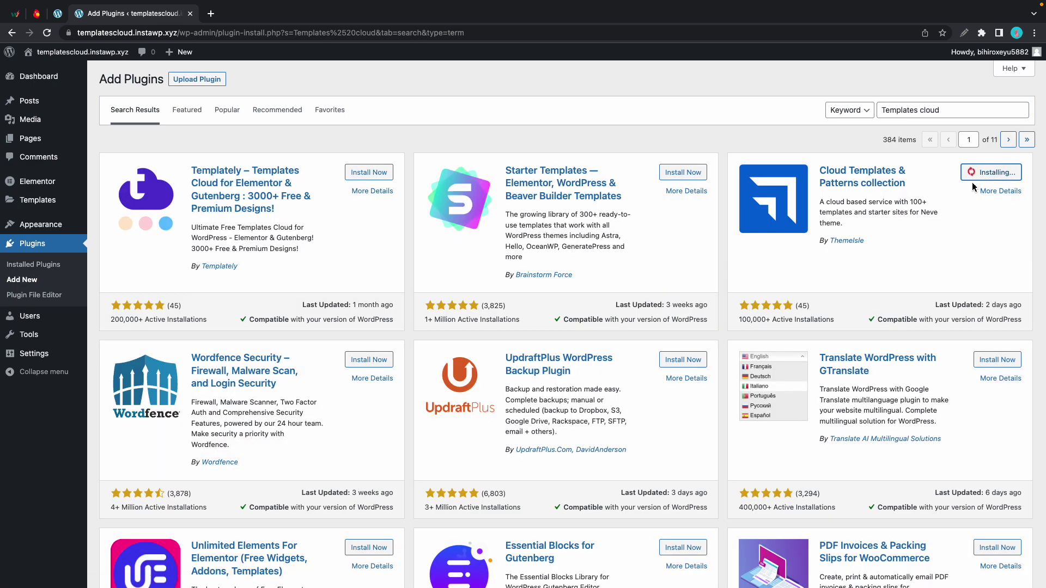
{"action": "left_click", "coordinate": [997, 172]}
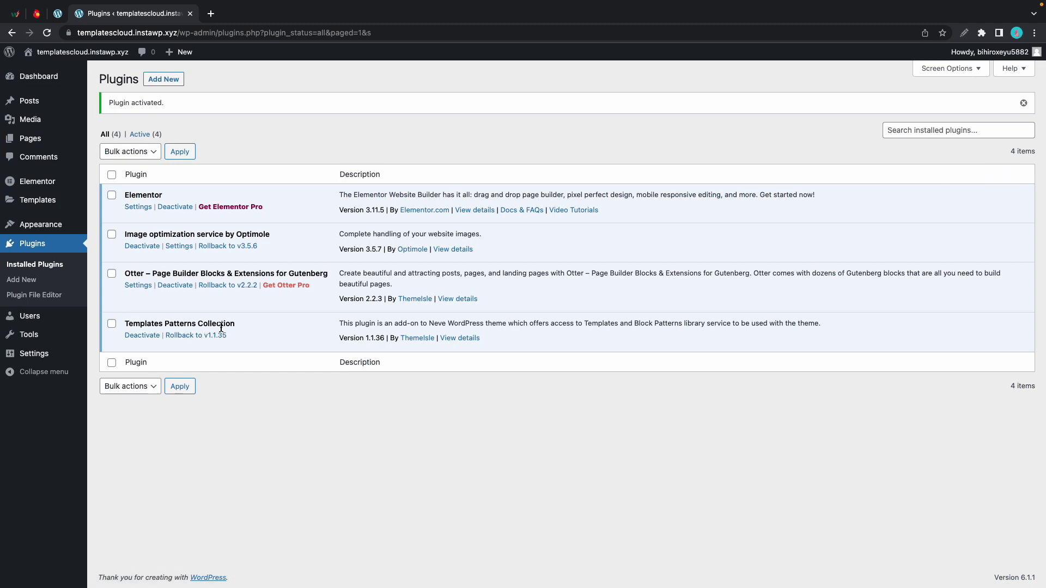
- Open the Templates Cloud My Library page and view the Neve PRO upgrade offer linked there
{"action": "mouse_move", "coordinate": [67, 229]}
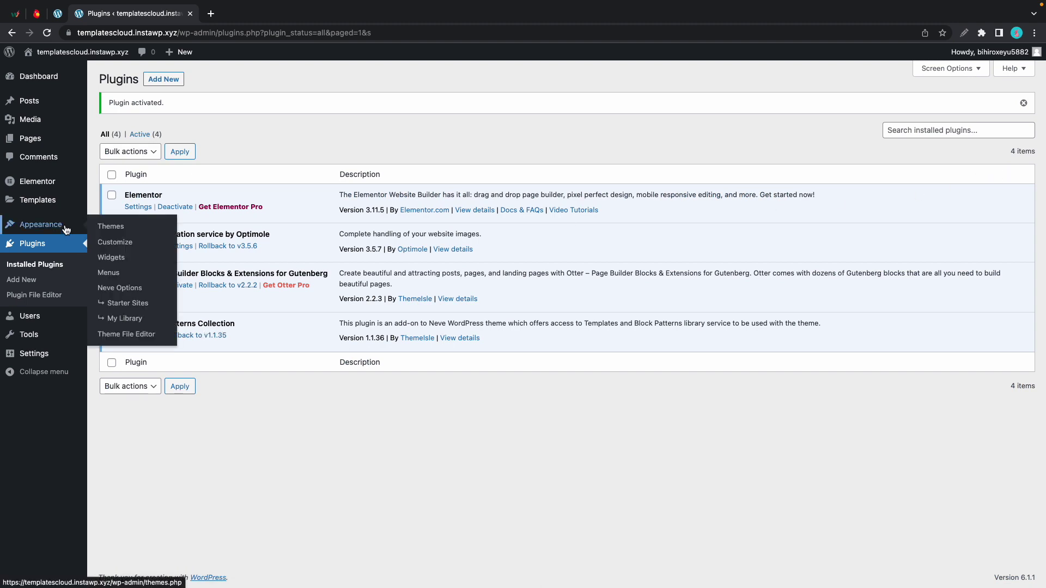
{"action": "left_click", "coordinate": [125, 319]}
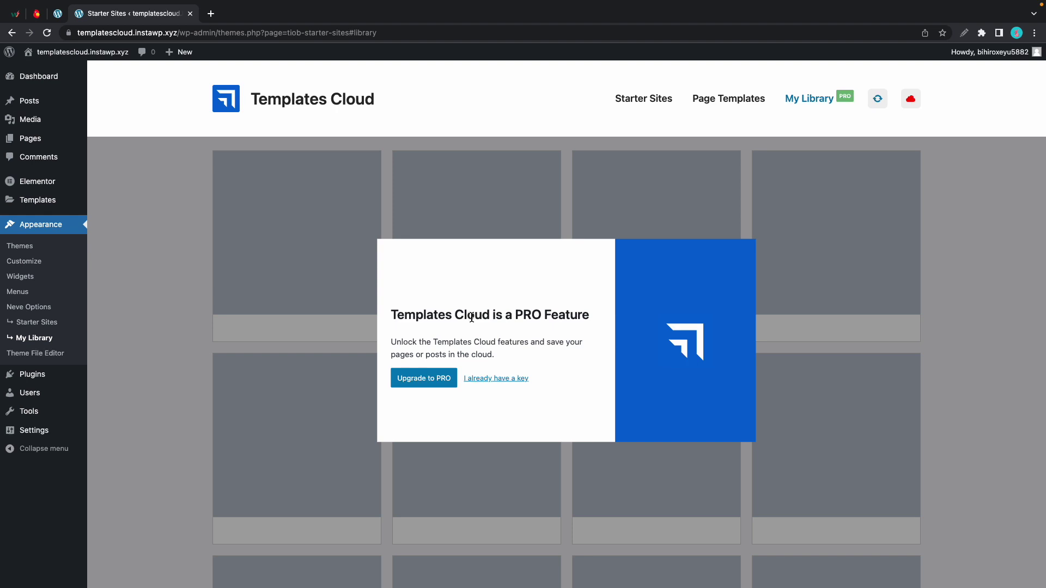
{"action": "left_click", "coordinate": [435, 378]}
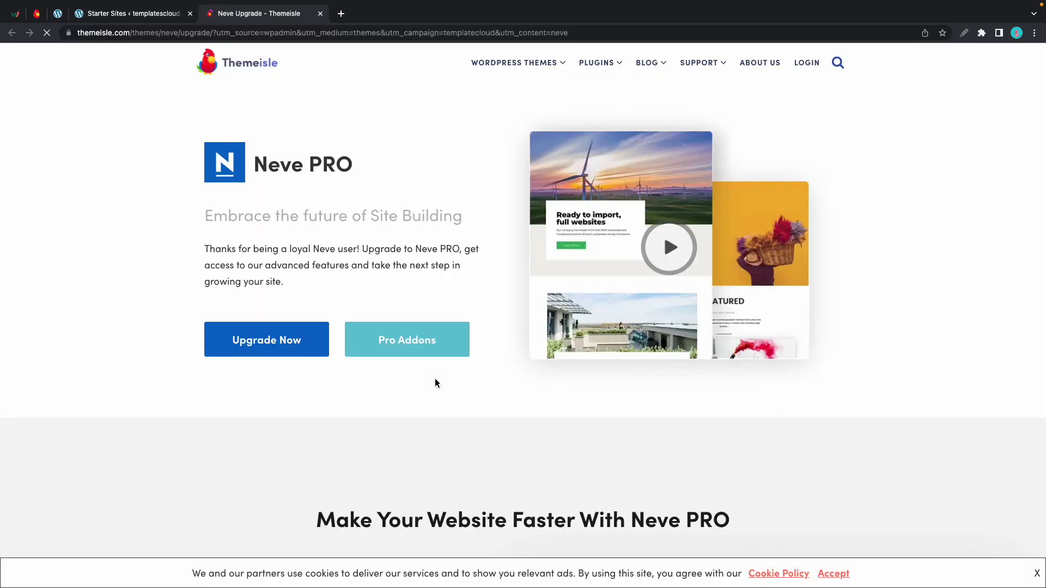
{"action": "left_click", "coordinate": [320, 13]}
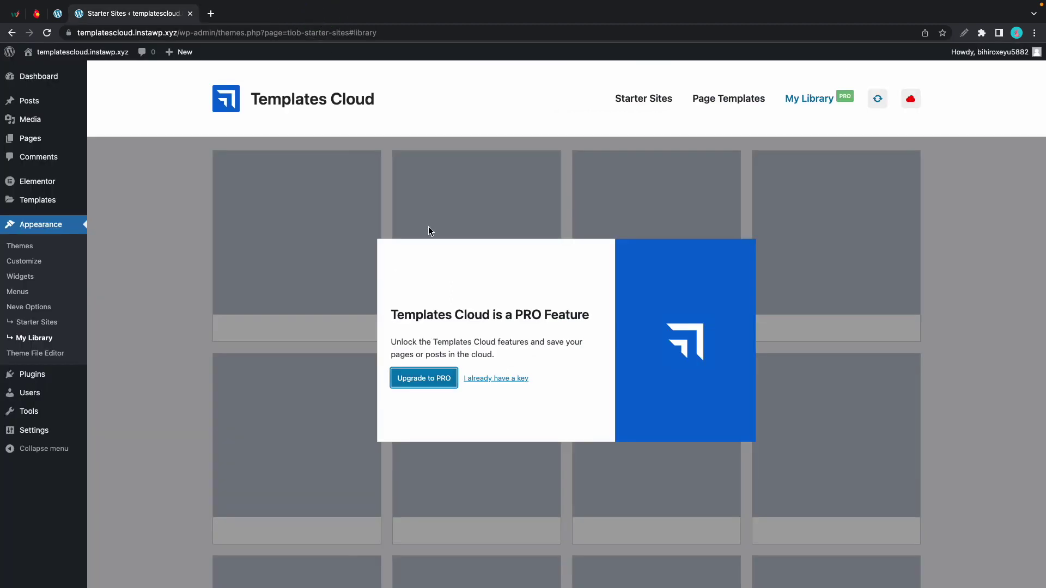
- Activate the Templates Collection license with the Unlimited yearly plan's license key copied from the Themeisle purchase history
{"action": "left_click", "coordinate": [497, 380]}
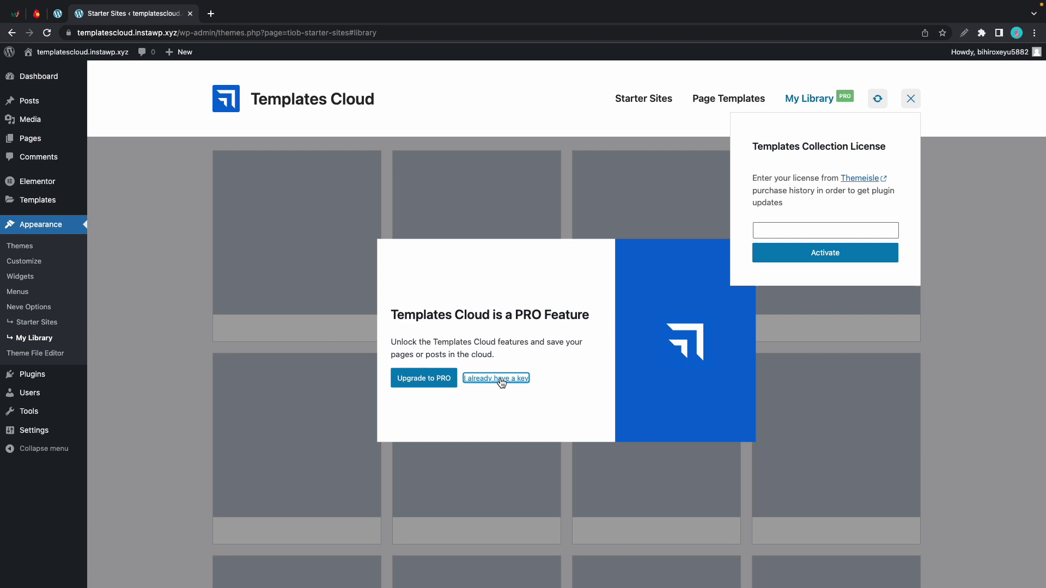
{"action": "left_click", "coordinate": [37, 14]}
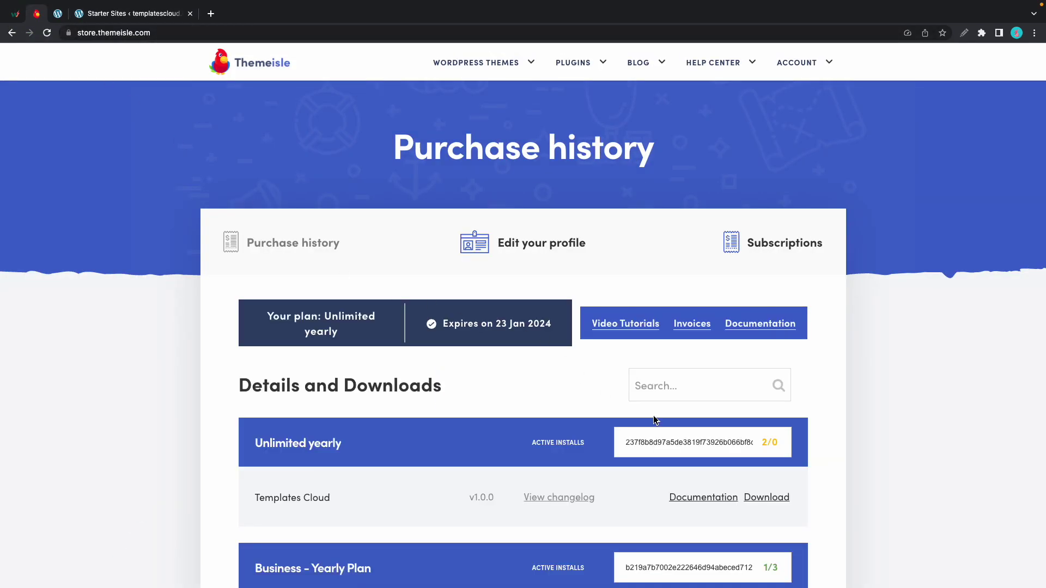
{"action": "left_click", "coordinate": [687, 440]}
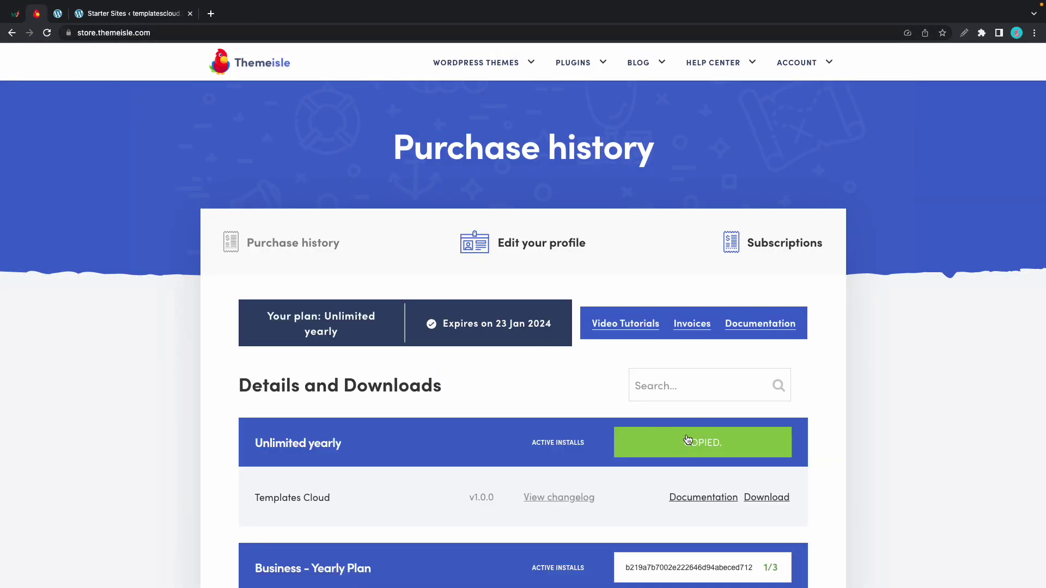
{"action": "left_click", "coordinate": [144, 14]}
{"action": "left_click", "coordinate": [759, 237]}
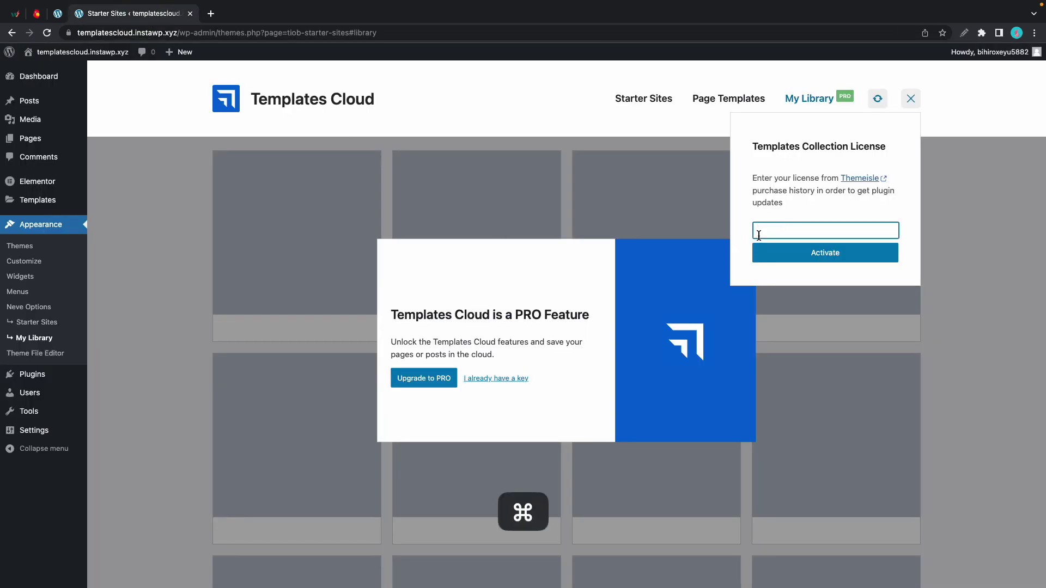
{"action": "key", "text": "super+v"}
{"action": "left_click", "coordinate": [820, 260]}
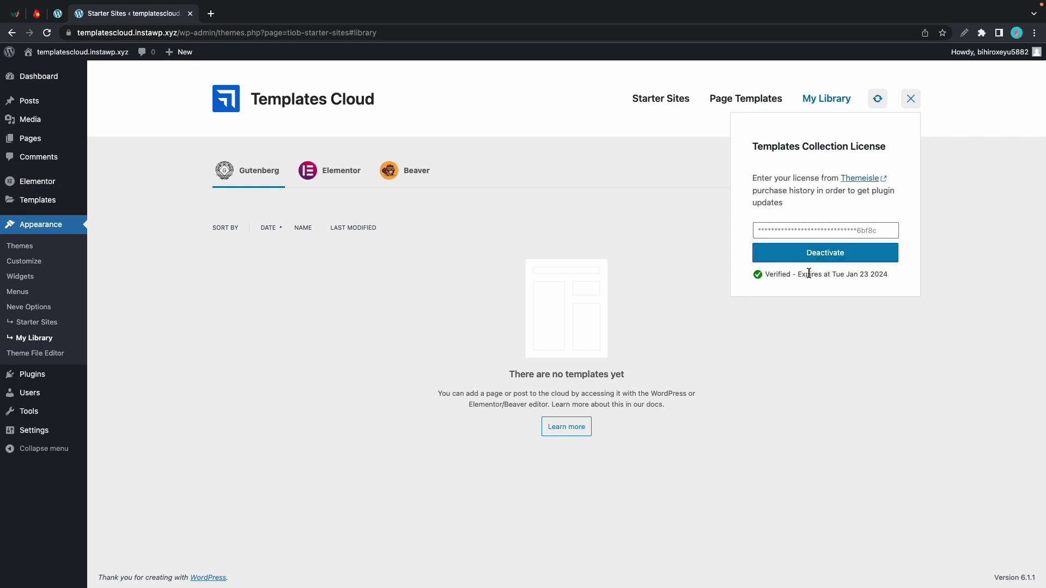
{"action": "left_click", "coordinate": [909, 103]}
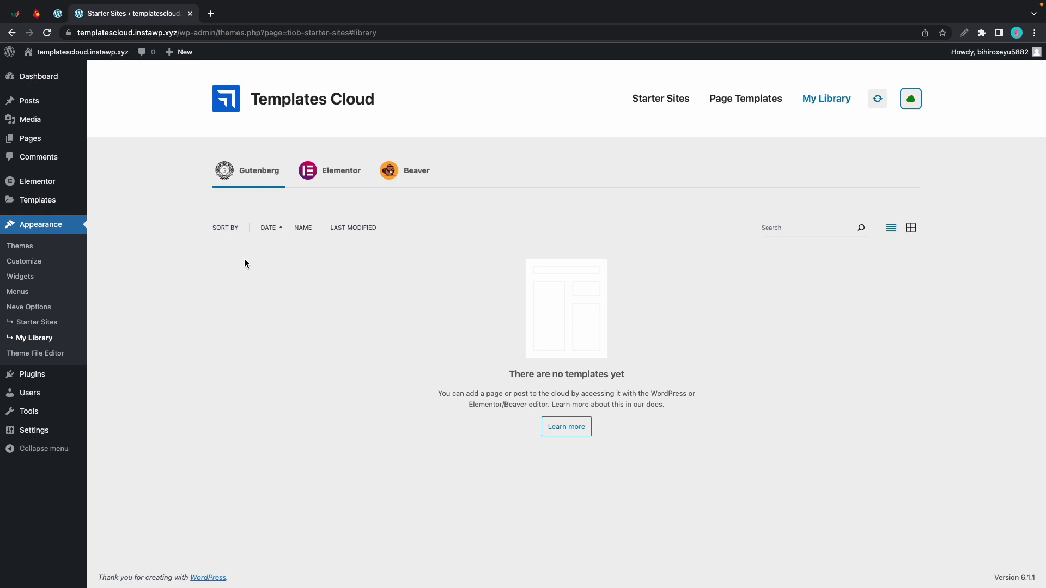
- Check the Elementor, Beaver and Gutenberg sections of the template library
{"action": "left_click", "coordinate": [336, 174]}
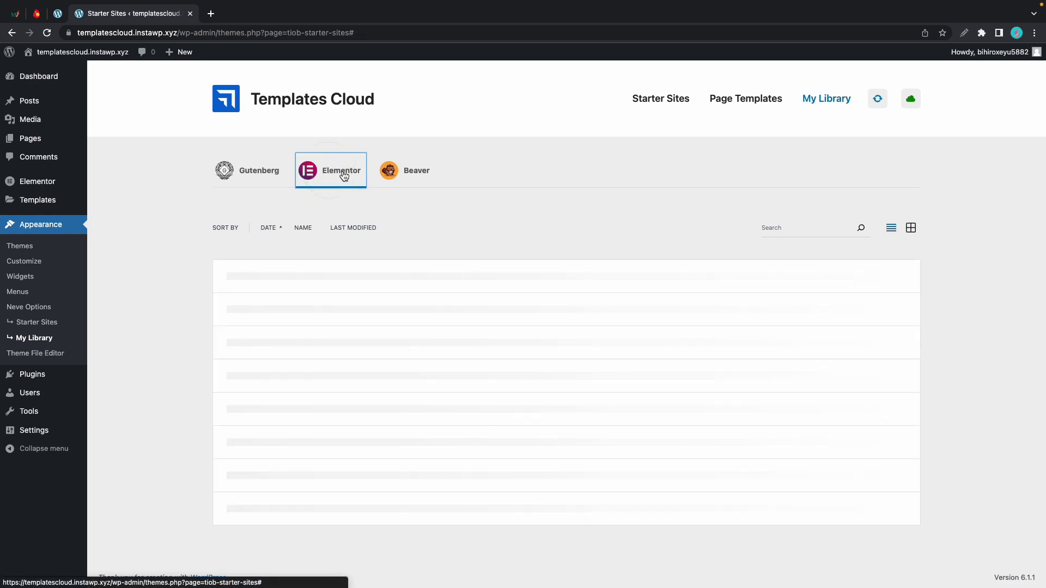
{"action": "left_click", "coordinate": [401, 178]}
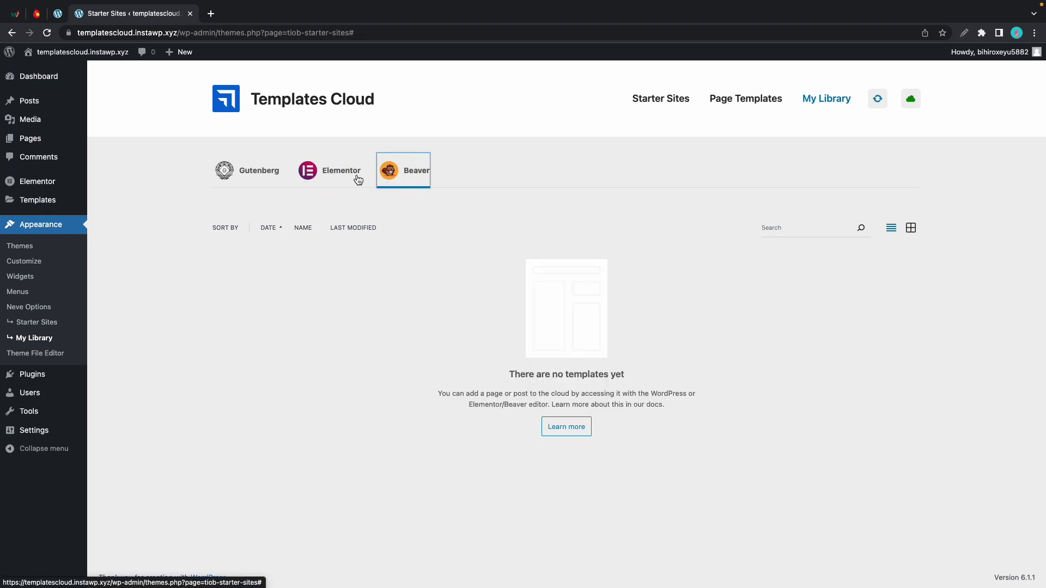
{"action": "left_click", "coordinate": [283, 178]}
{"action": "left_click", "coordinate": [263, 256]}
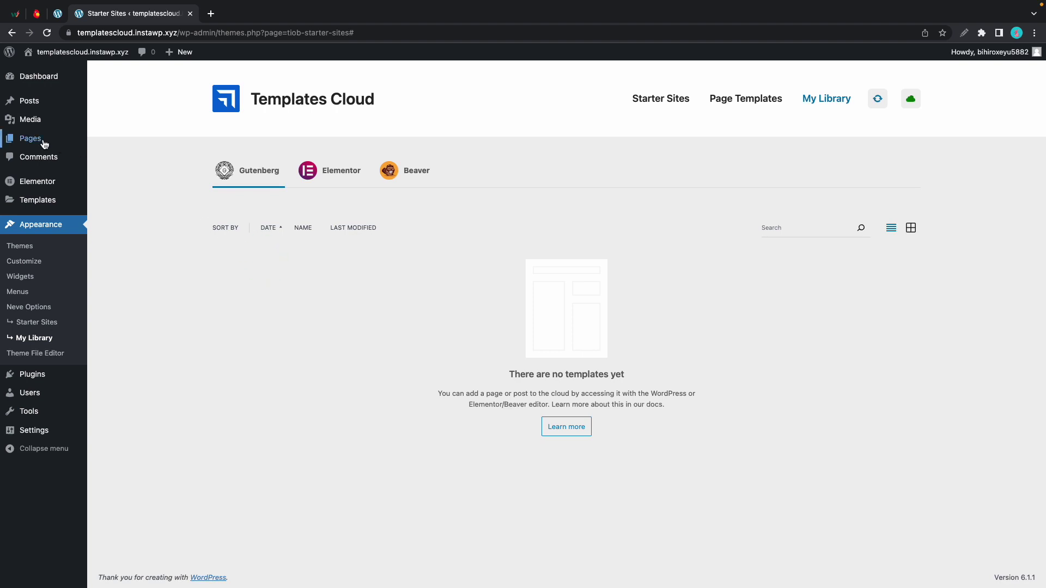
- Open the list of all pages in a separate browser tab and open the Monthly Pricing page for editing
{"action": "mouse_move", "coordinate": [59, 141]}
{"action": "right_click", "coordinate": [112, 142]}
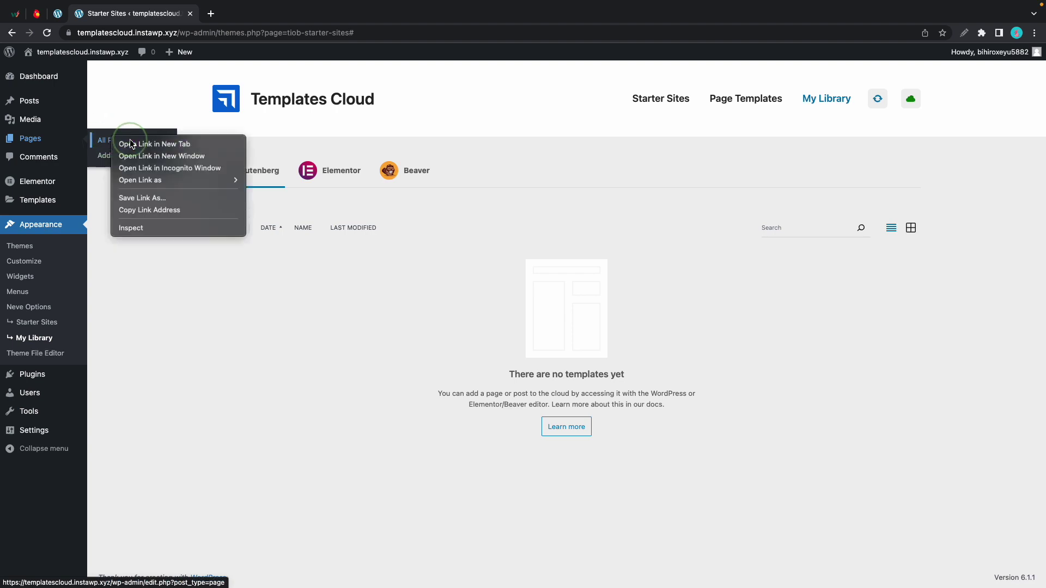
{"action": "left_click", "coordinate": [143, 82]}
{"action": "left_click", "coordinate": [256, 15]}
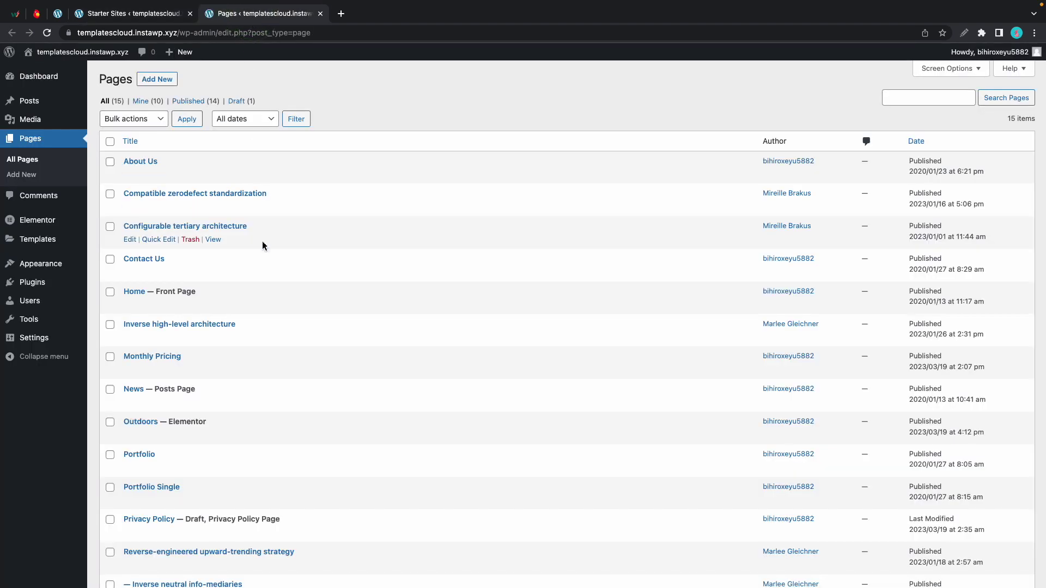
{"action": "scroll", "coordinate": [214, 283], "scroll_direction": "down", "scroll_amount": 2}
{"action": "left_click", "coordinate": [151, 306]}
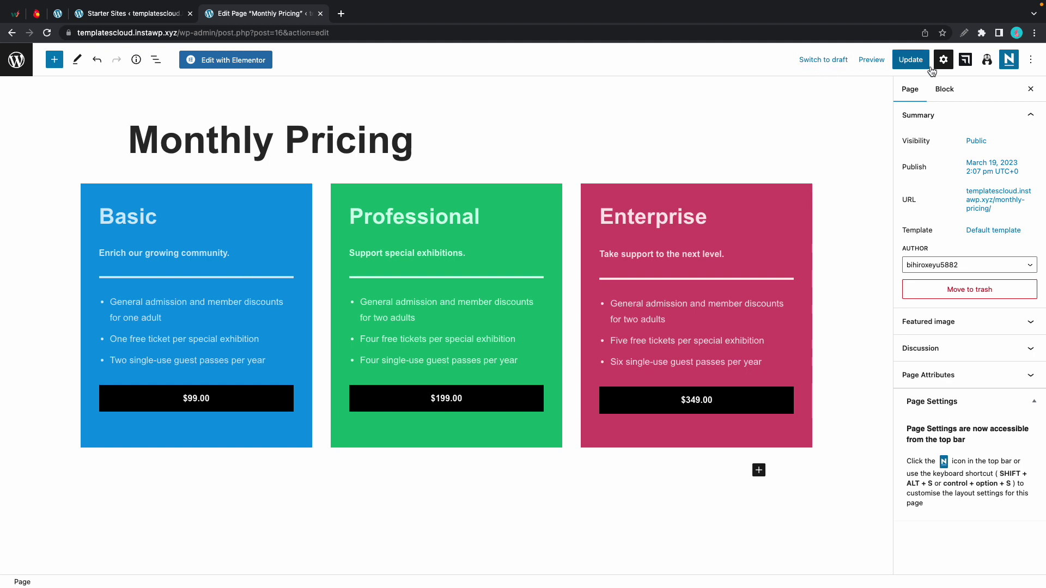
- Save the Monthly Pricing page to Templates Cloud with automatic cloud sync enabled
{"action": "left_click", "coordinate": [965, 61]}
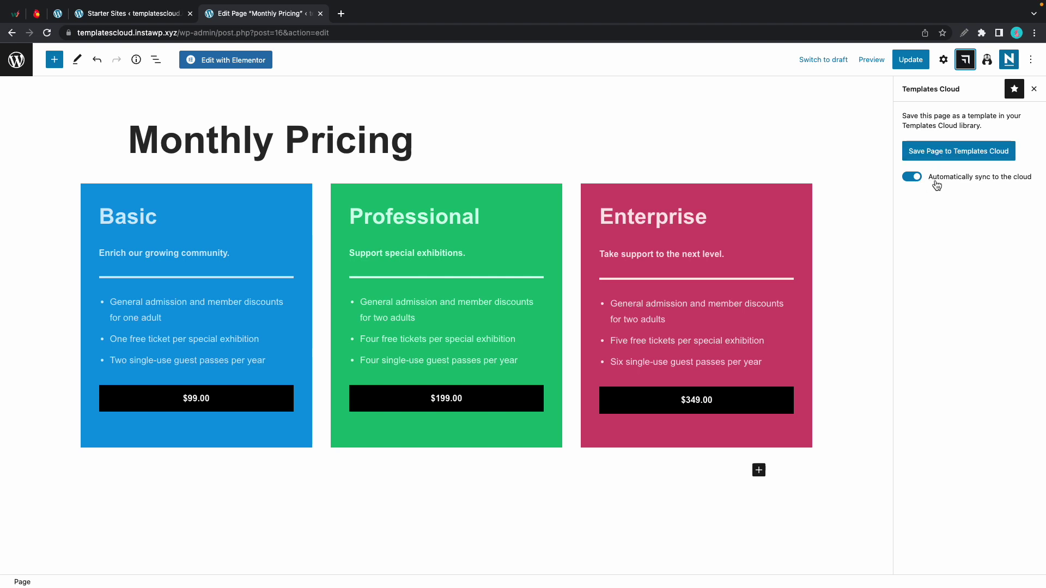
{"action": "left_click", "coordinate": [917, 182]}
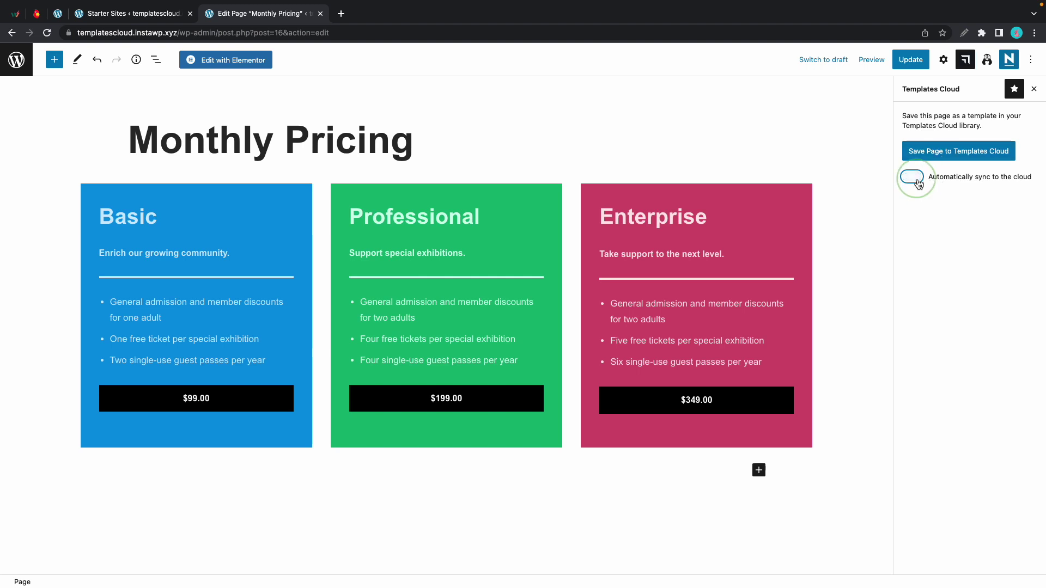
{"action": "left_click", "coordinate": [938, 157]}
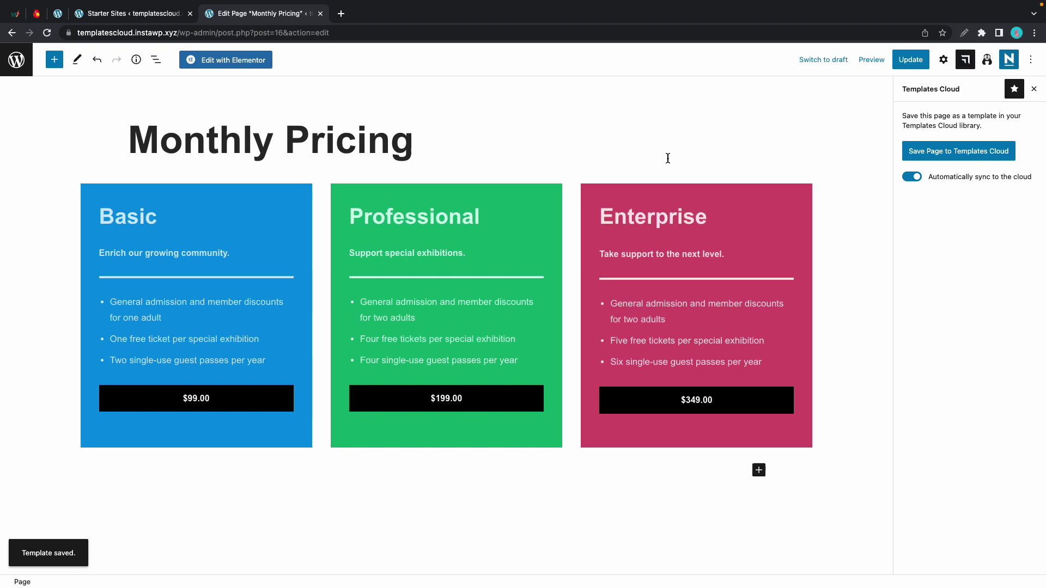
- Reload the Templates Cloud page and check My Library for the saved Monthly Pricing template
{"action": "left_click", "coordinate": [145, 17]}
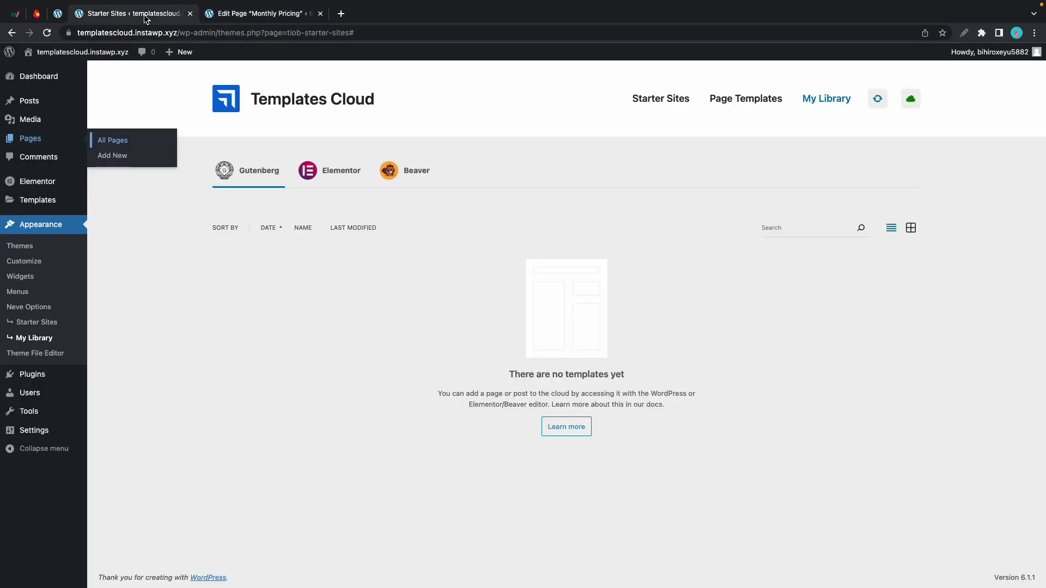
{"action": "left_click", "coordinate": [172, 248]}
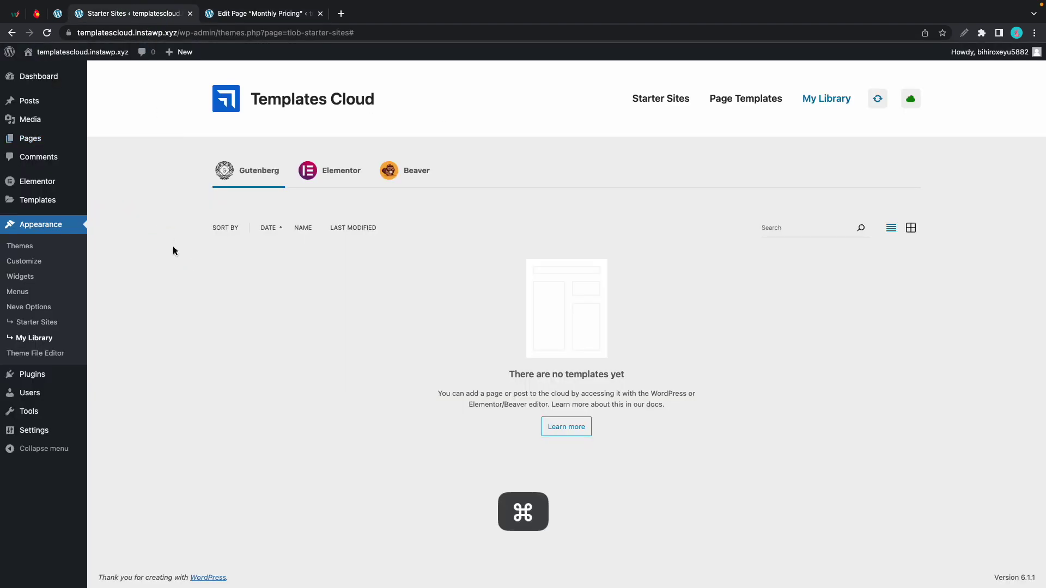
{"action": "key", "text": "super+r"}
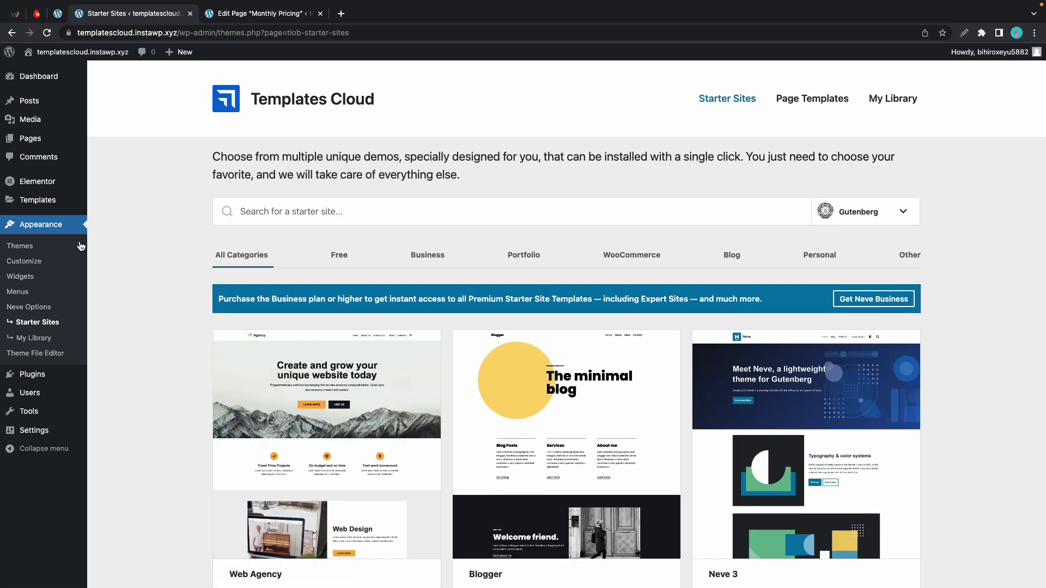
{"action": "left_click", "coordinate": [36, 339]}
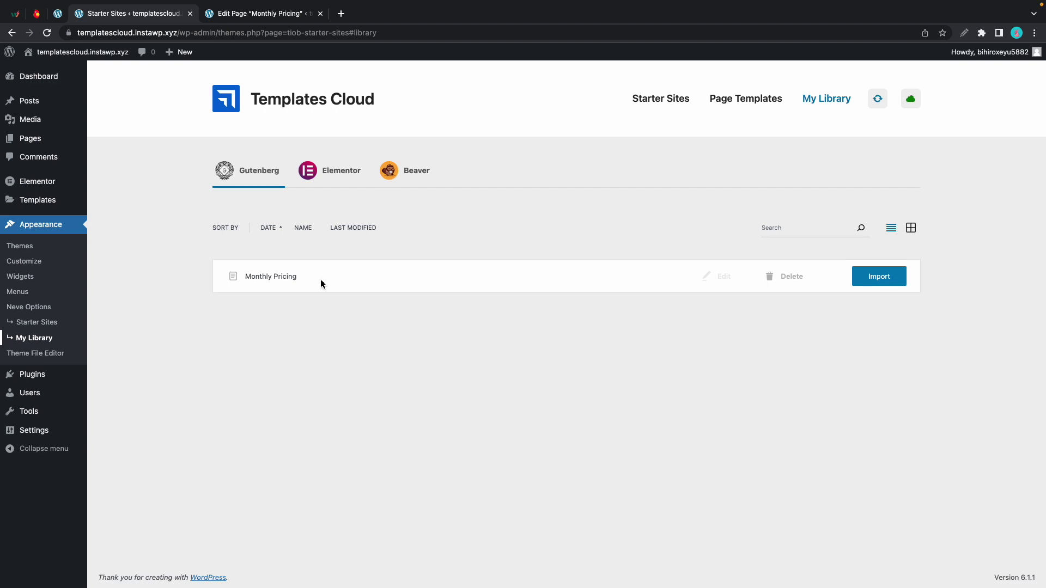
- Save the Basic pricing column of the Monthly Pricing page to Templates Cloud as a template named "Basic"
{"action": "left_click", "coordinate": [266, 14]}
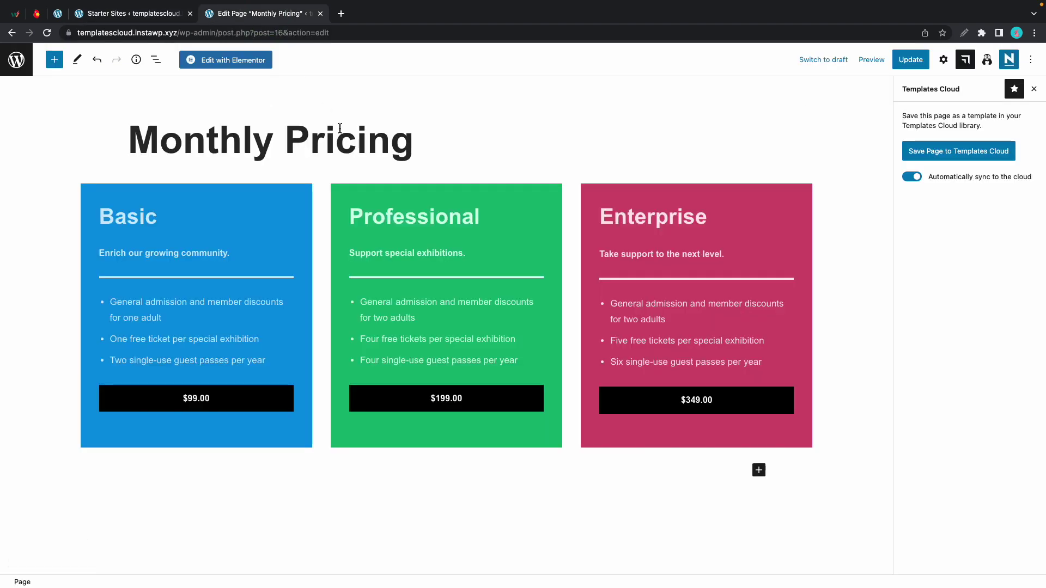
{"action": "left_click", "coordinate": [132, 198]}
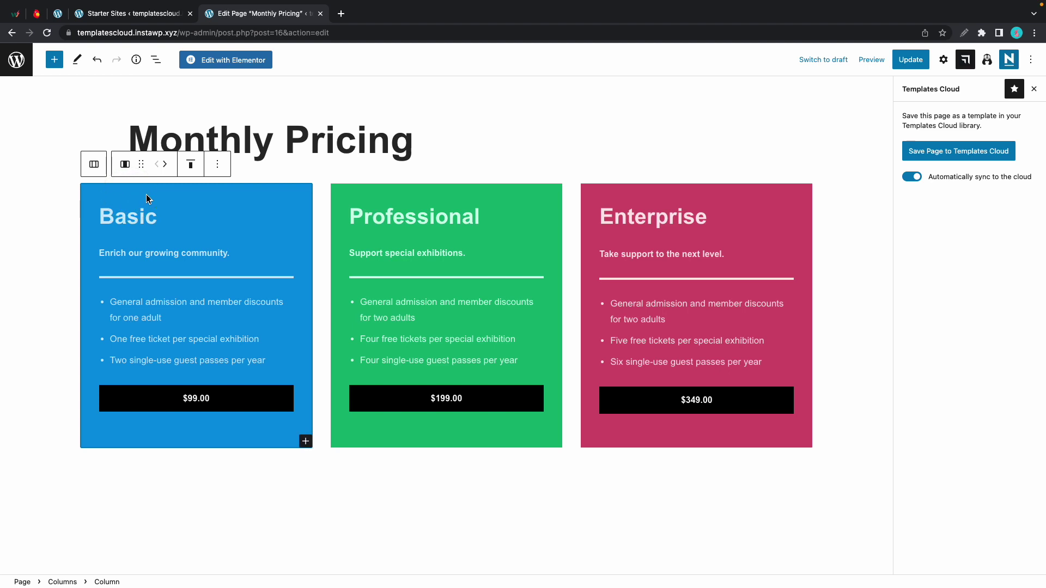
{"action": "left_click", "coordinate": [219, 165]}
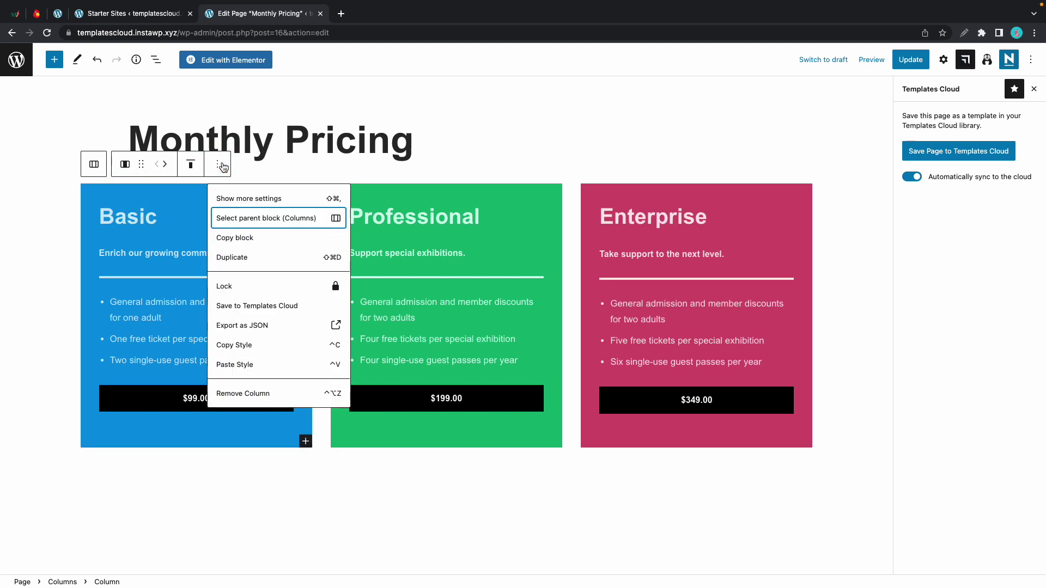
{"action": "left_click", "coordinate": [258, 305]}
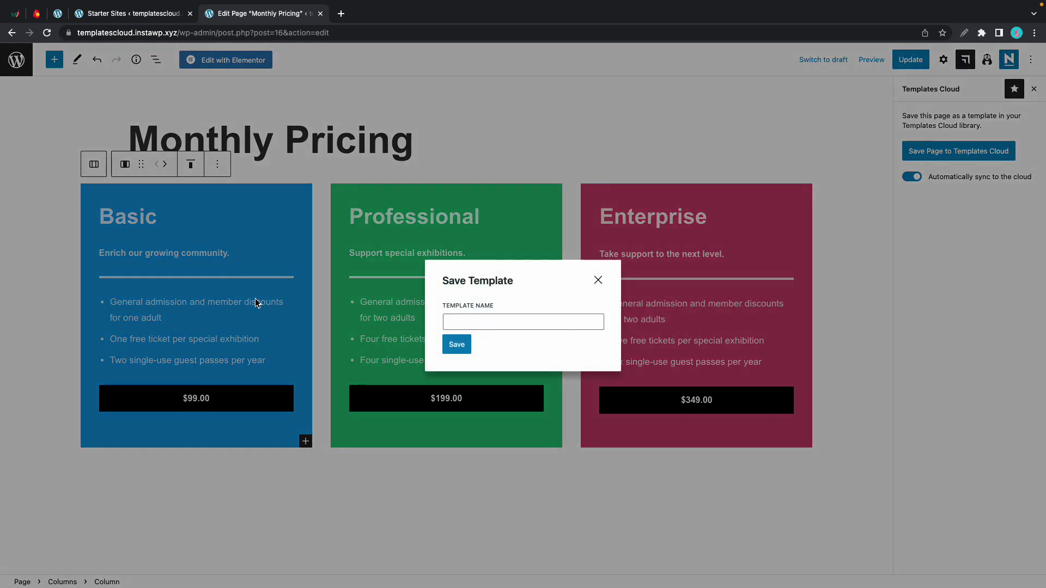
{"action": "left_click", "coordinate": [479, 318]}
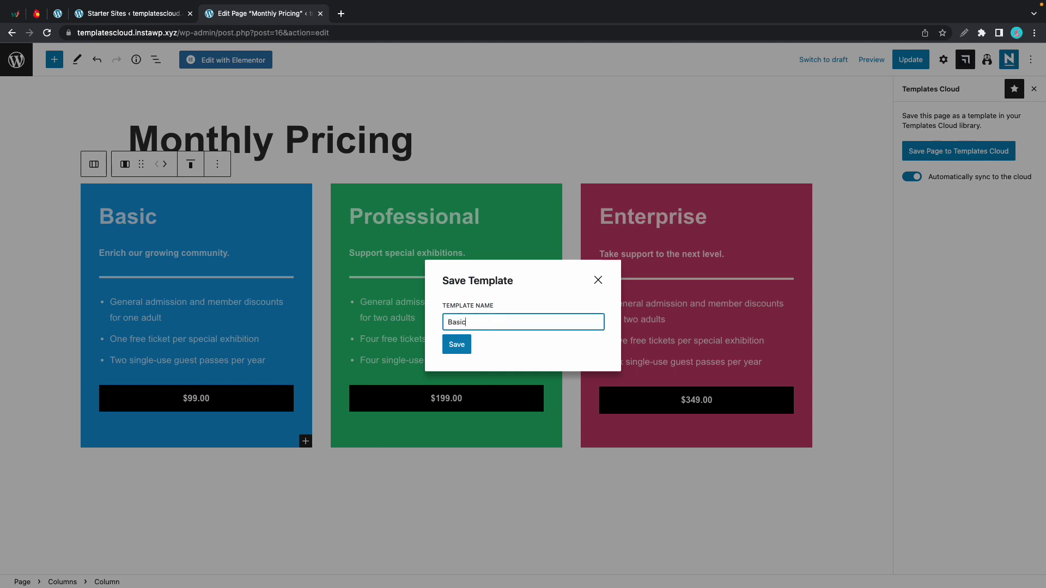
{"action": "left_click", "coordinate": [457, 346]}
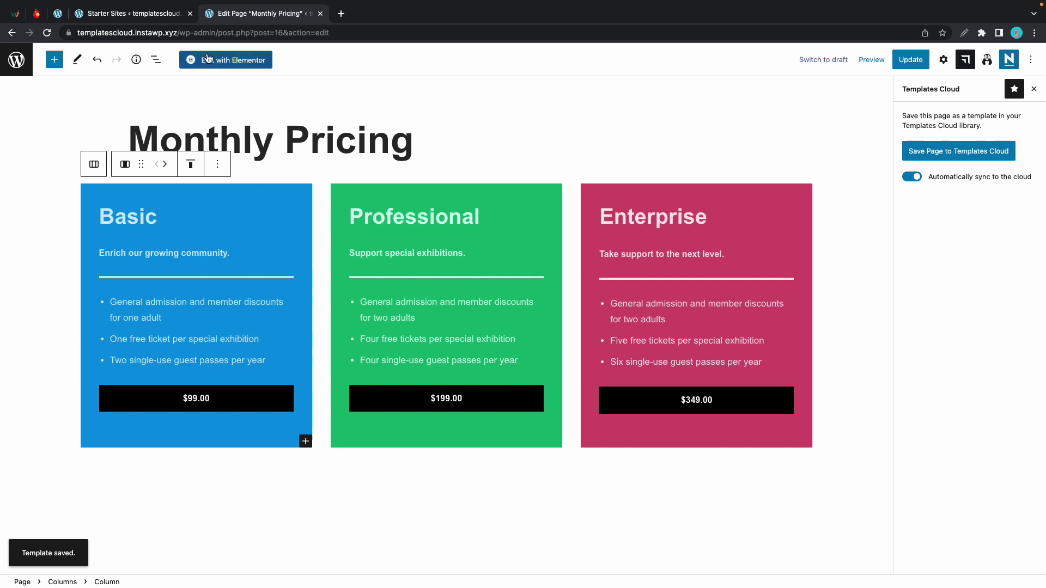
- Reload the Templates Cloud page and check the Gutenberg templates in My Library for the saved Basic template
{"action": "left_click", "coordinate": [169, 16]}
{"action": "key", "text": "super+r"}
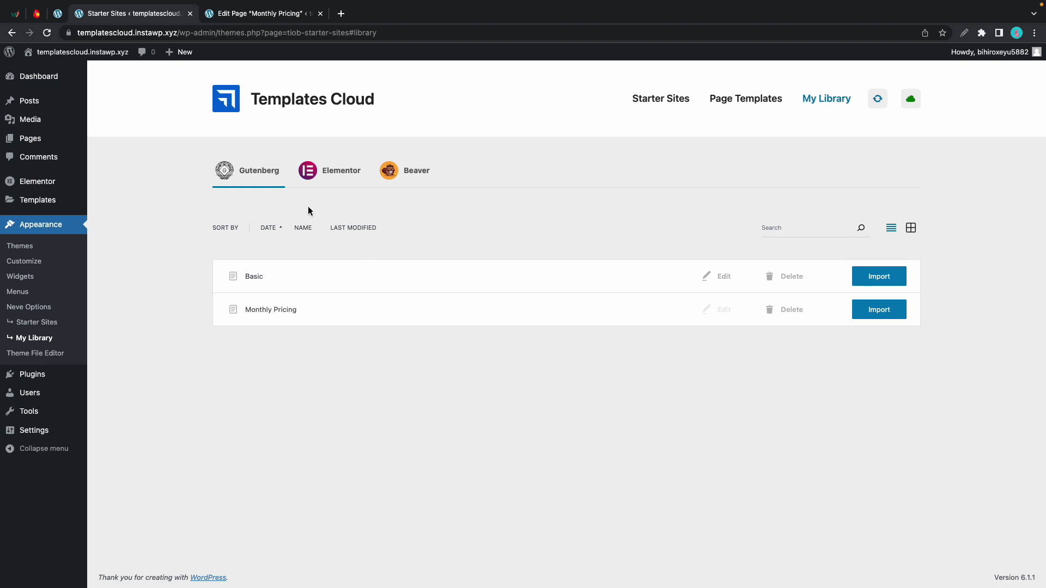
- Return to the list of all pages and open the Outdoors page for editing with Elementor
{"action": "key", "text": "ctrl+Tab"}
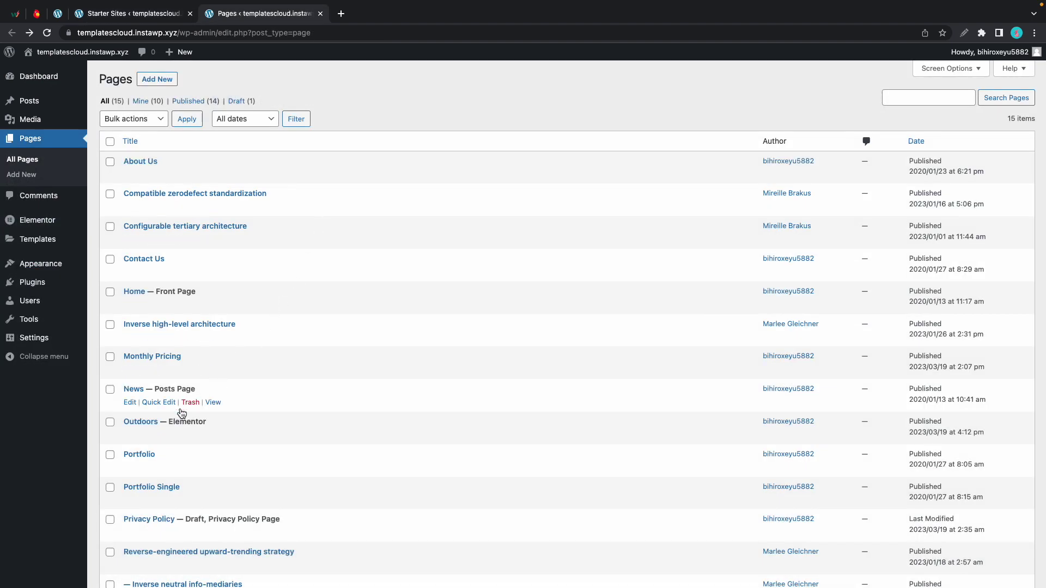
{"action": "left_click", "coordinate": [153, 424]}
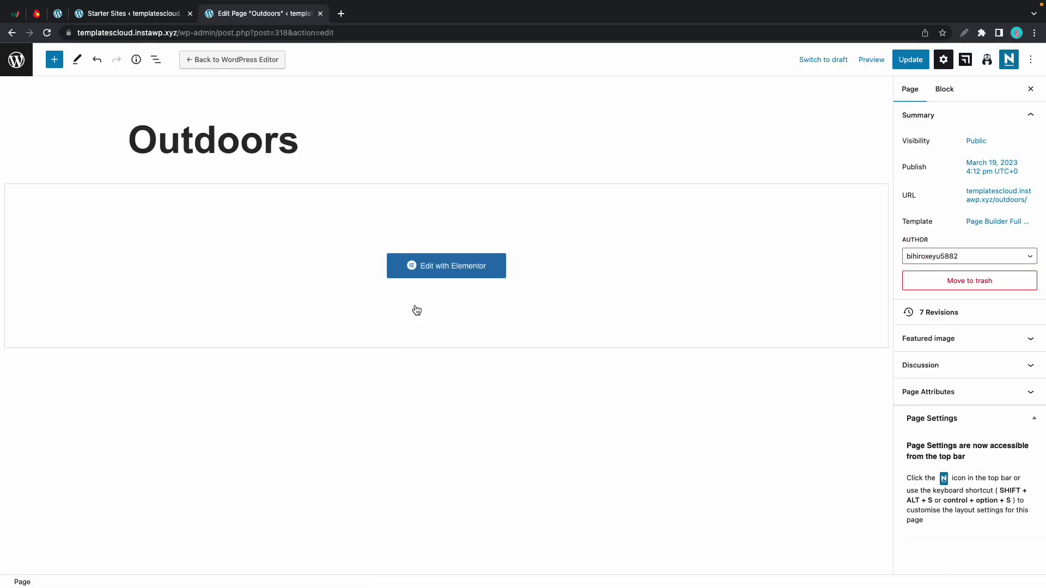
{"action": "left_click", "coordinate": [439, 277]}
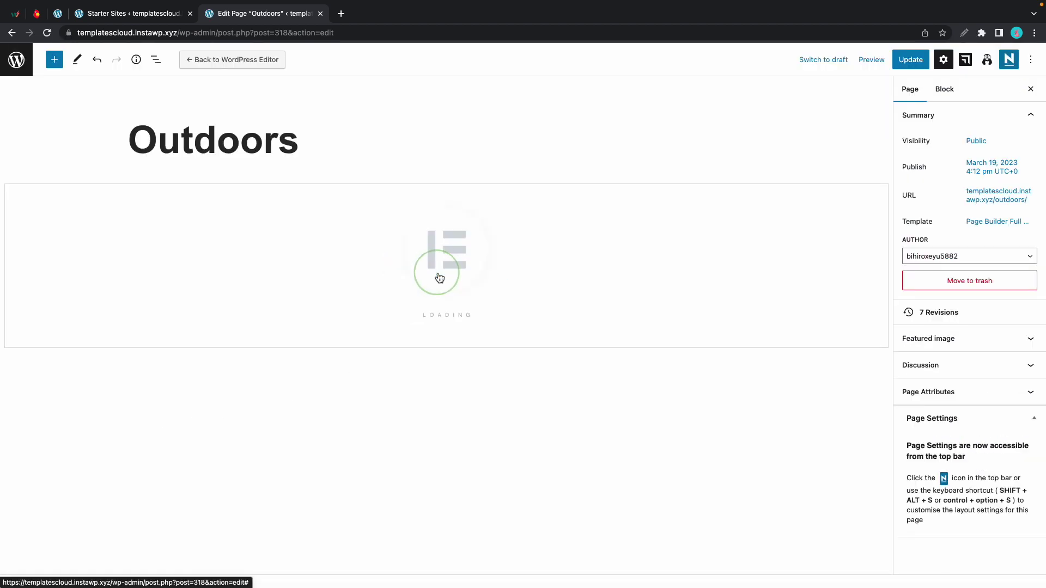
{"action": "left_click", "coordinate": [552, 220]}
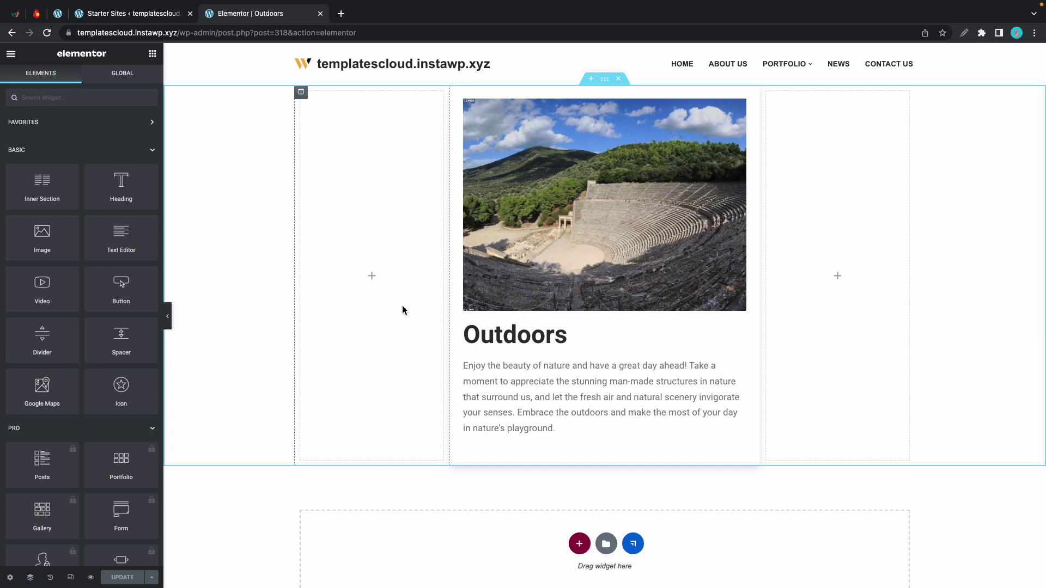
- Save the Outdoors page to Templates Cloud under the name "Outdoors" with automatic cloud sync enabled
{"action": "left_click", "coordinate": [632, 544]}
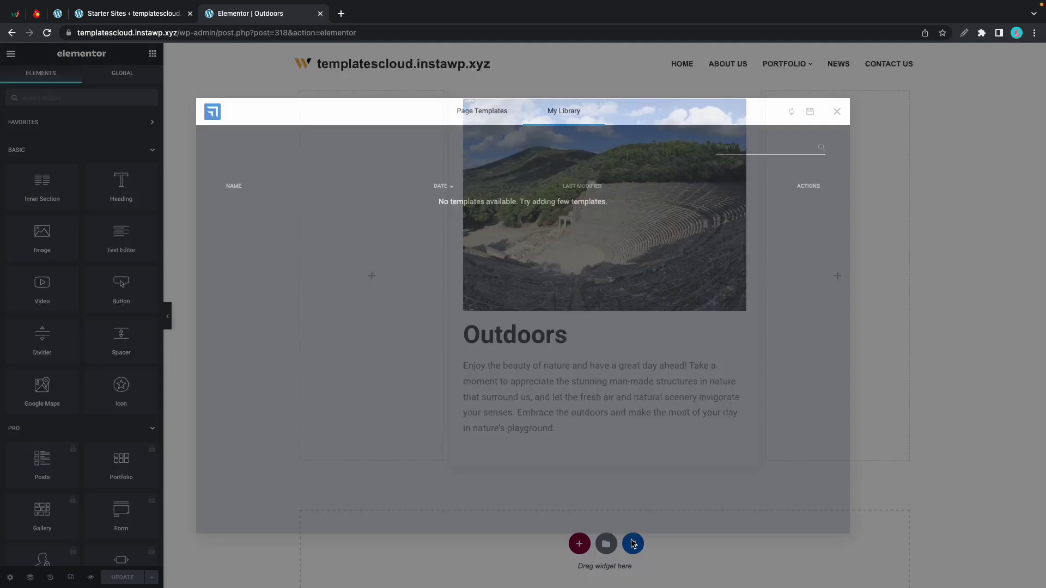
{"action": "left_click", "coordinate": [810, 113]}
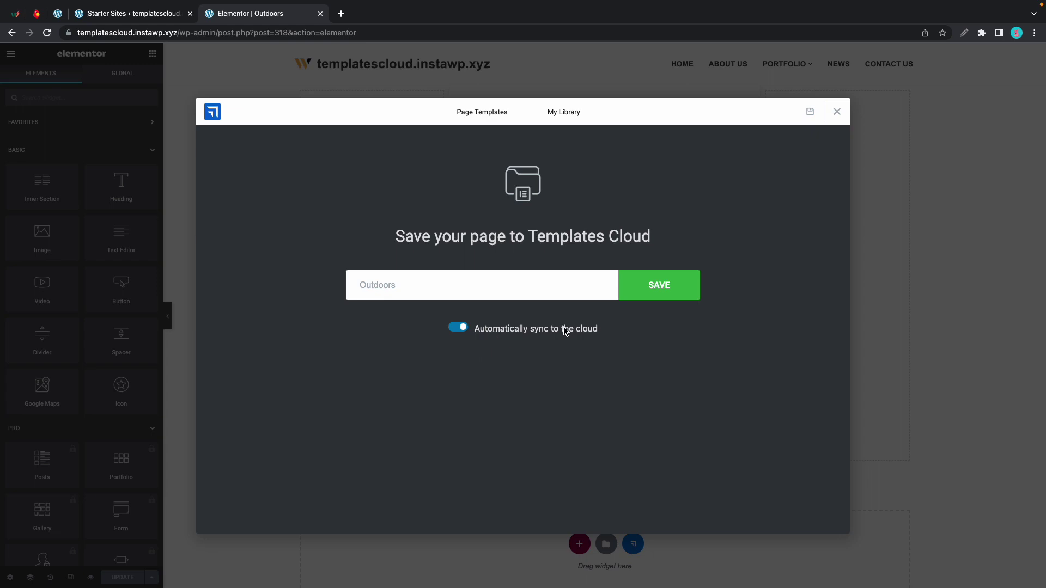
{"action": "left_click", "coordinate": [656, 299]}
{"action": "left_click", "coordinate": [916, 327]}
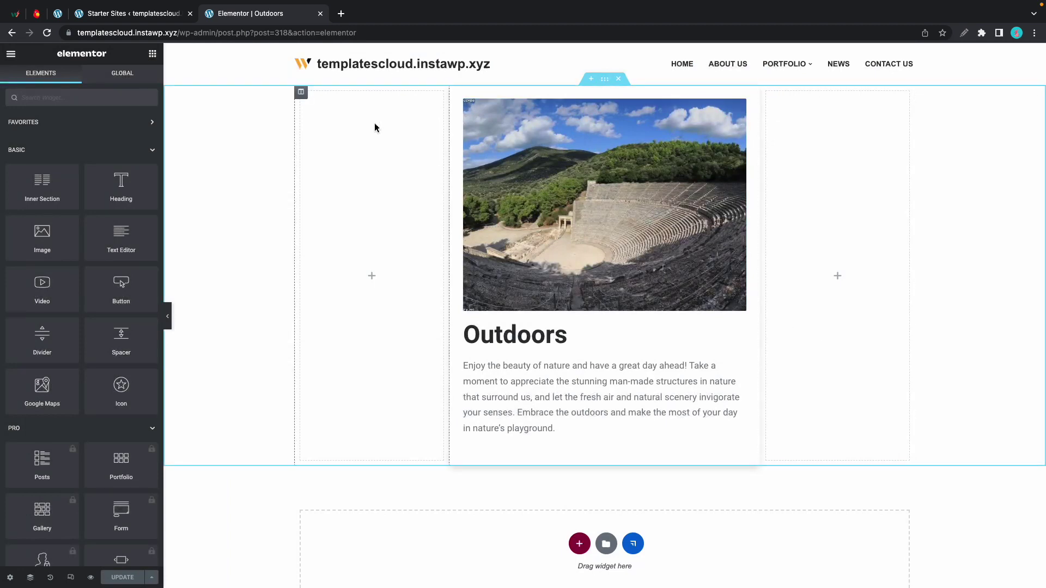
- Reload the Templates Cloud page and check the Elementor templates in My Library for the saved Outdoors template
{"action": "left_click", "coordinate": [164, 20]}
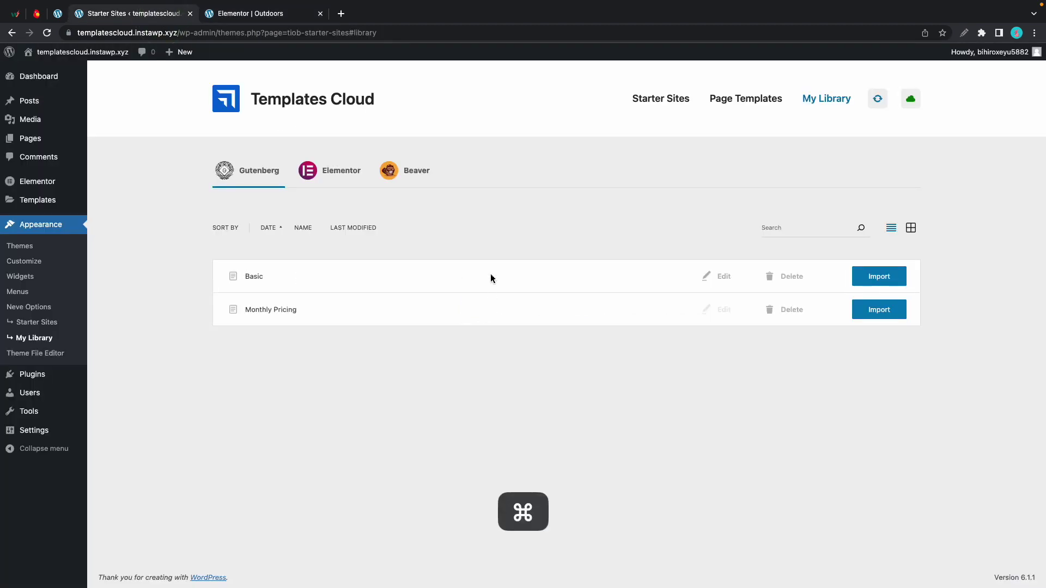
{"action": "key", "text": "super+r"}
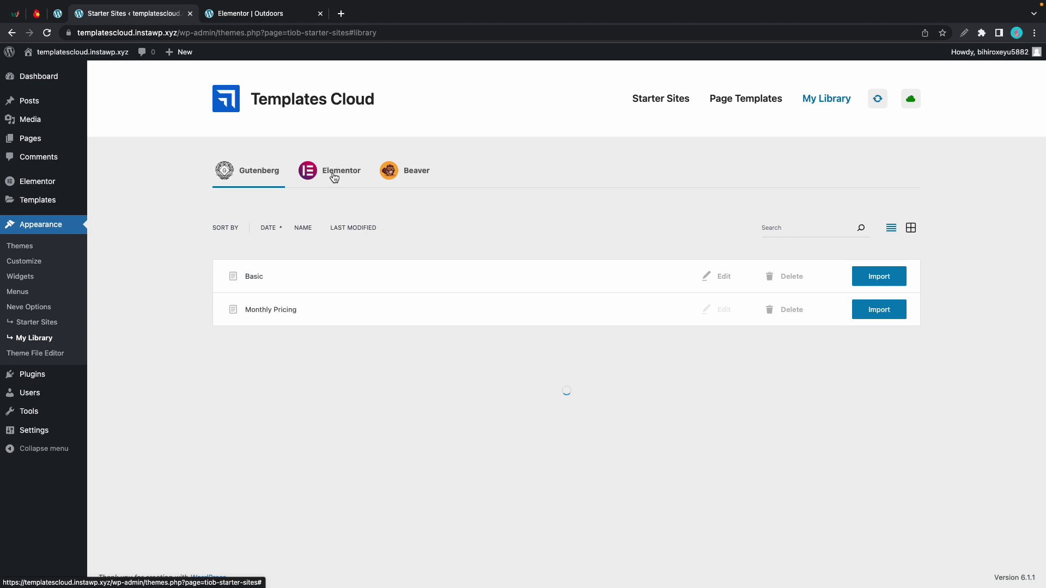
{"action": "left_click", "coordinate": [333, 178]}
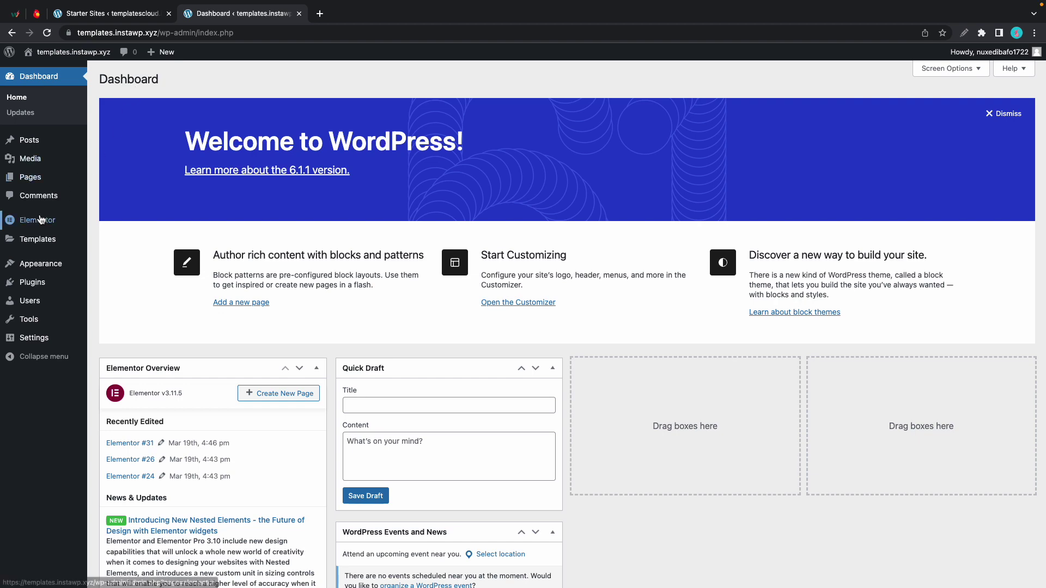
- On the templates.instawp.xyz site, search plugins for "Templates cloud", then install and activate Cloud Templates & Patterns collection
{"action": "mouse_move", "coordinate": [66, 282]}
{"action": "left_click", "coordinate": [101, 304]}
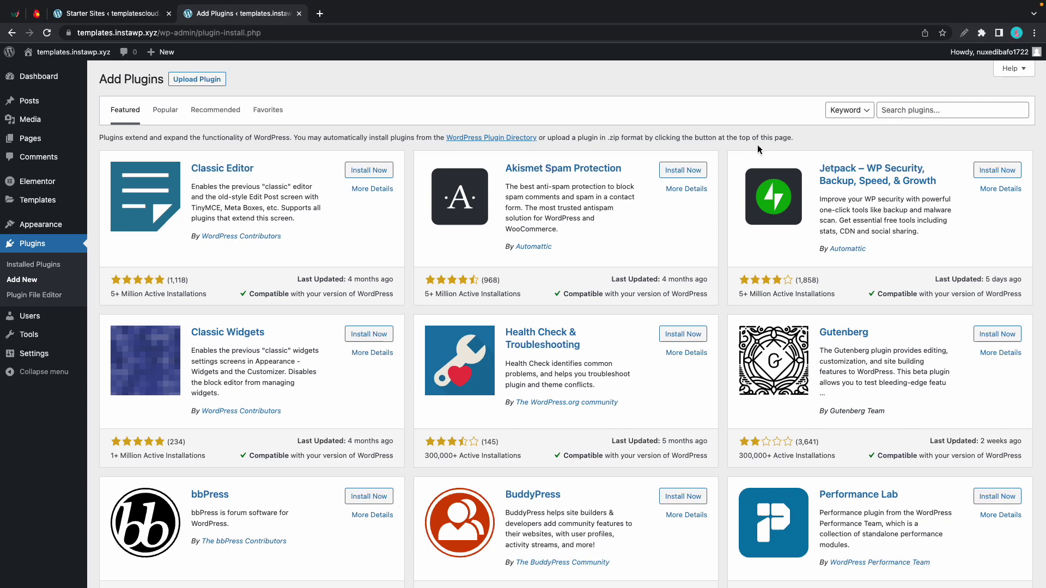
{"action": "left_click", "coordinate": [948, 110]}
{"action": "type", "text": "Templates cloud"}
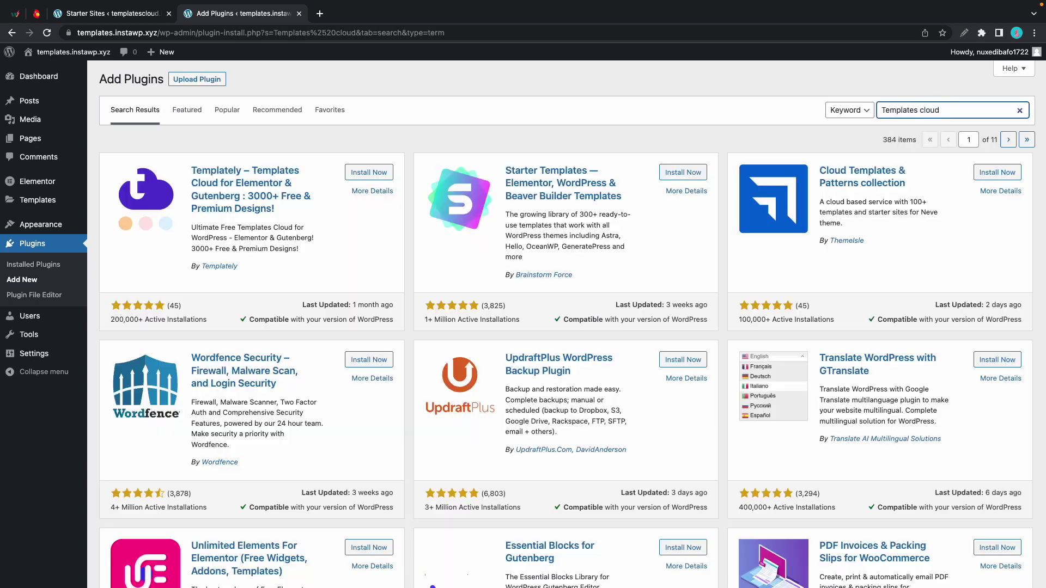
{"action": "left_click", "coordinate": [989, 172]}
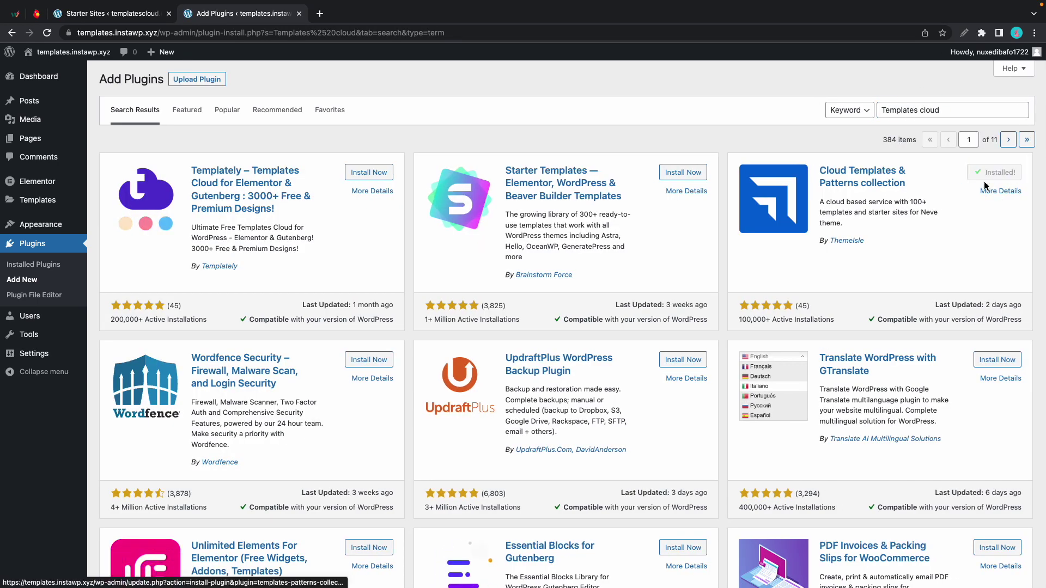
{"action": "left_click", "coordinate": [992, 174]}
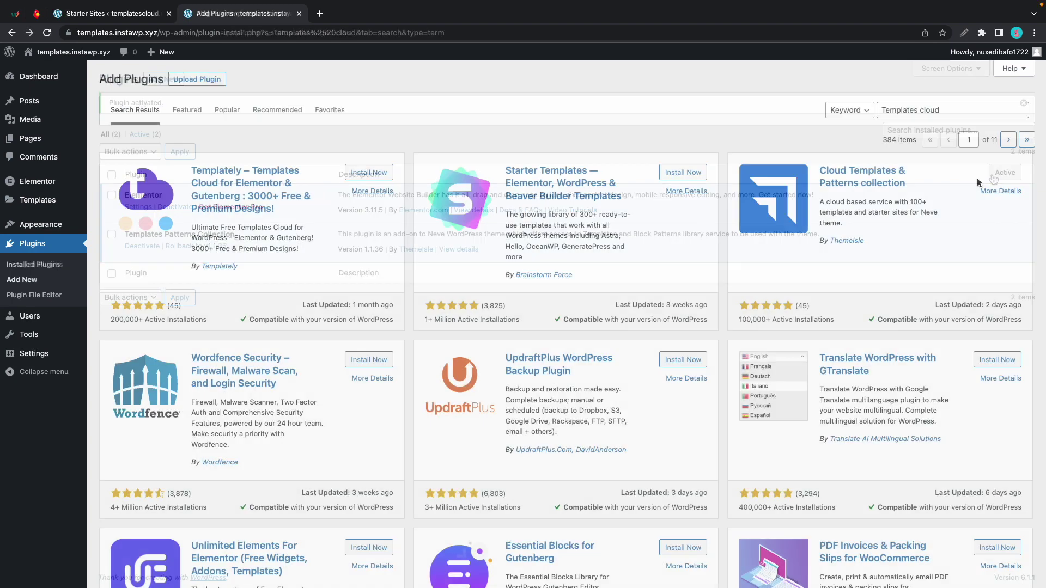
- Open My Library on the second site and activate the Templates Collection license by pasting the license key
{"action": "left_click", "coordinate": [120, 313]}
{"action": "left_click", "coordinate": [496, 378]}
{"action": "left_click", "coordinate": [825, 230]}
{"action": "key", "text": "super+v"}
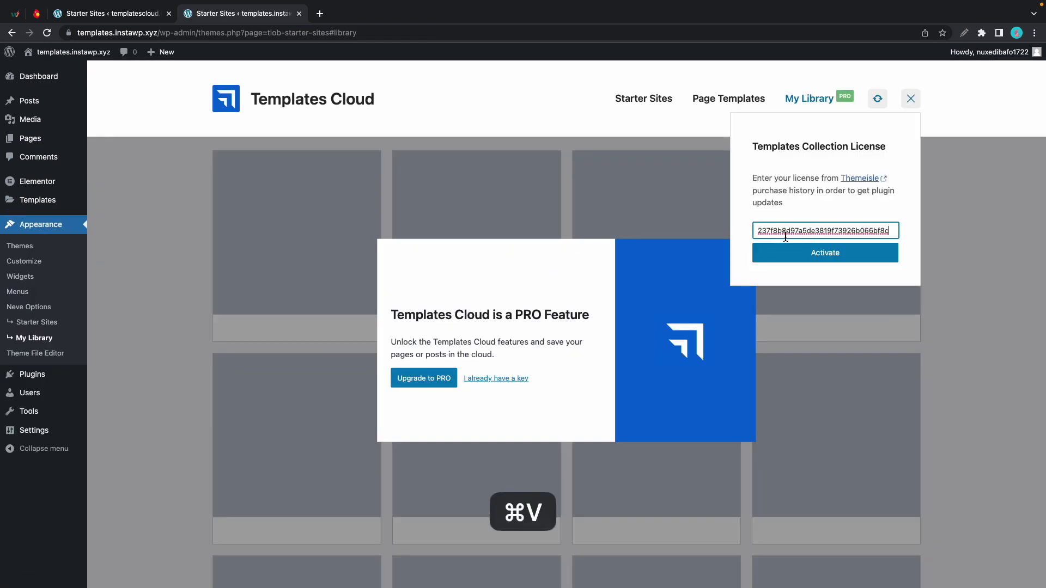
{"action": "left_click", "coordinate": [815, 253]}
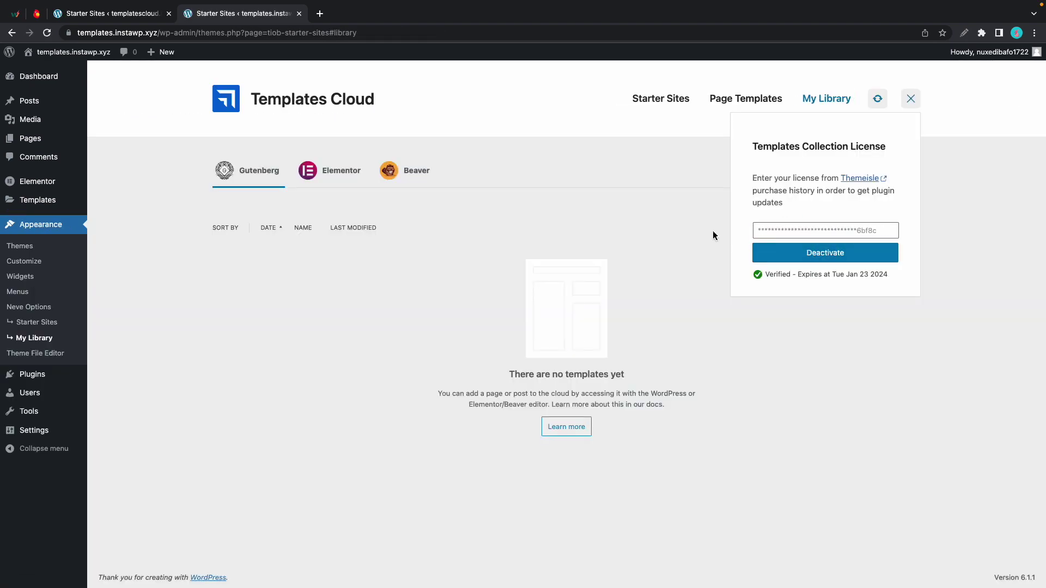
{"action": "left_click", "coordinate": [909, 105]}
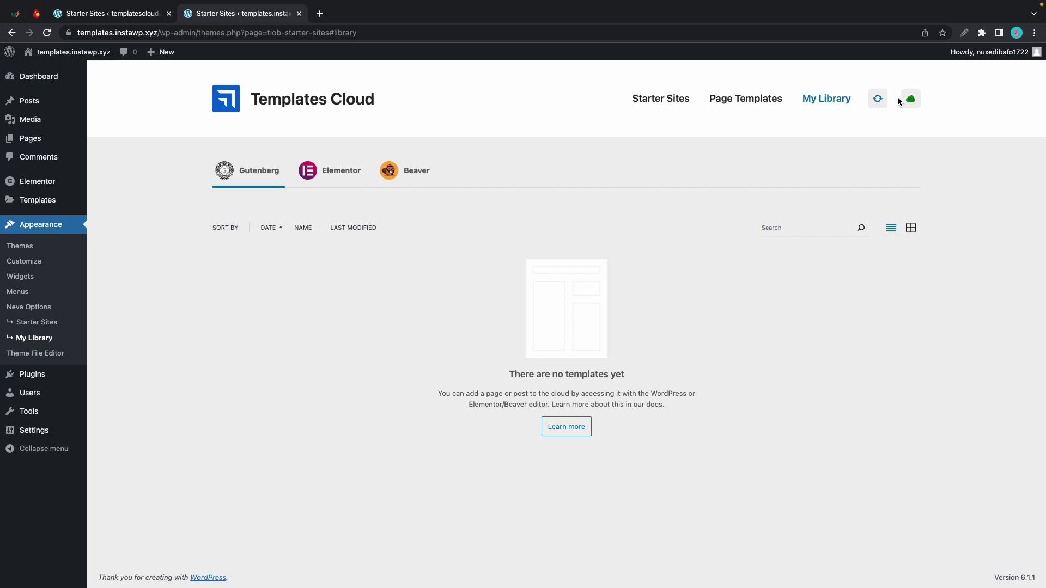
- Sync and reload the second site's library, and check both its Elementor and Gutenberg templates
{"action": "left_click", "coordinate": [884, 103]}
{"action": "key", "text": "super+r"}
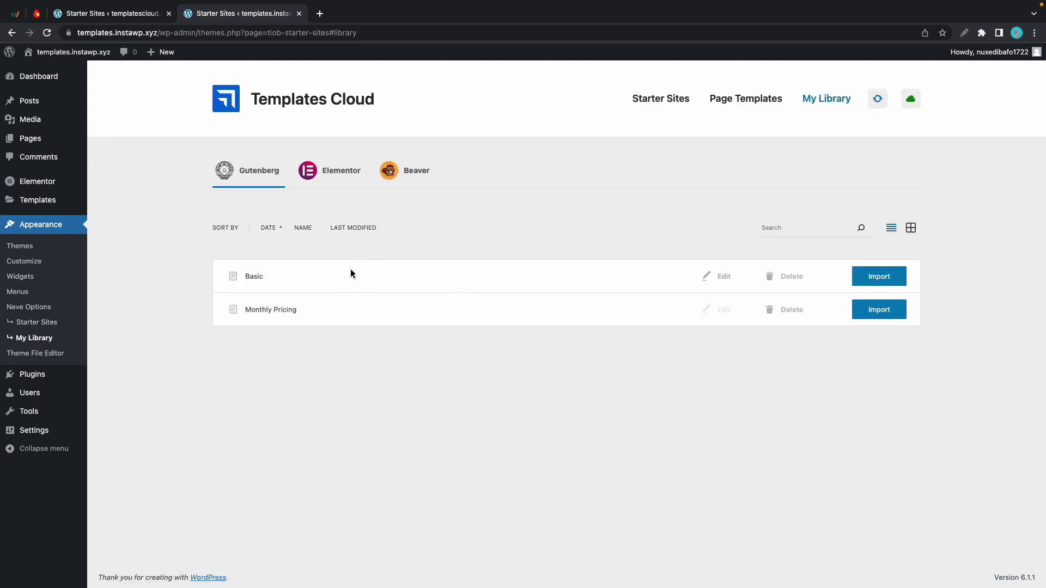
{"action": "left_click", "coordinate": [339, 179]}
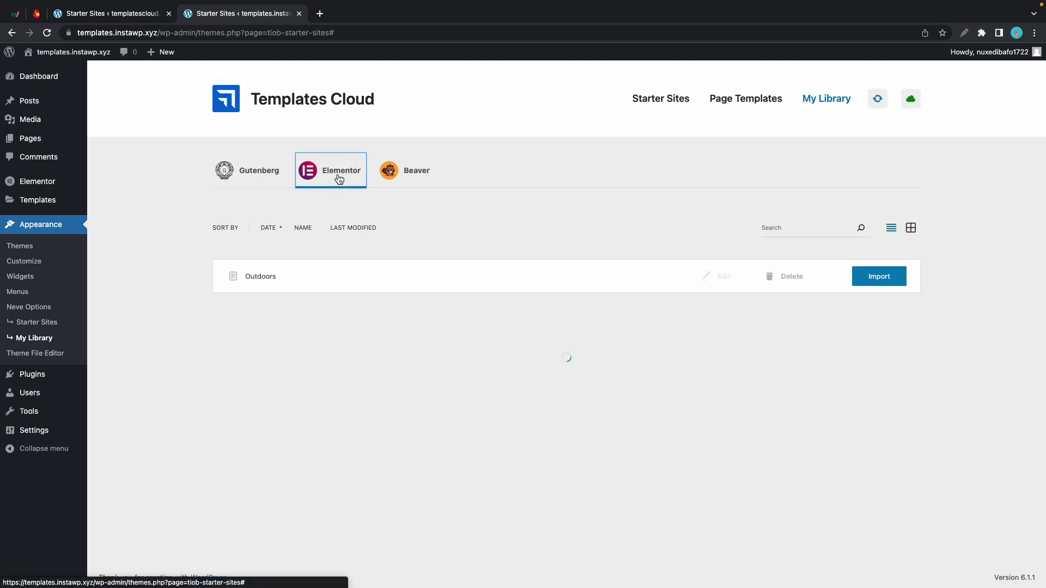
{"action": "left_click", "coordinate": [274, 180]}
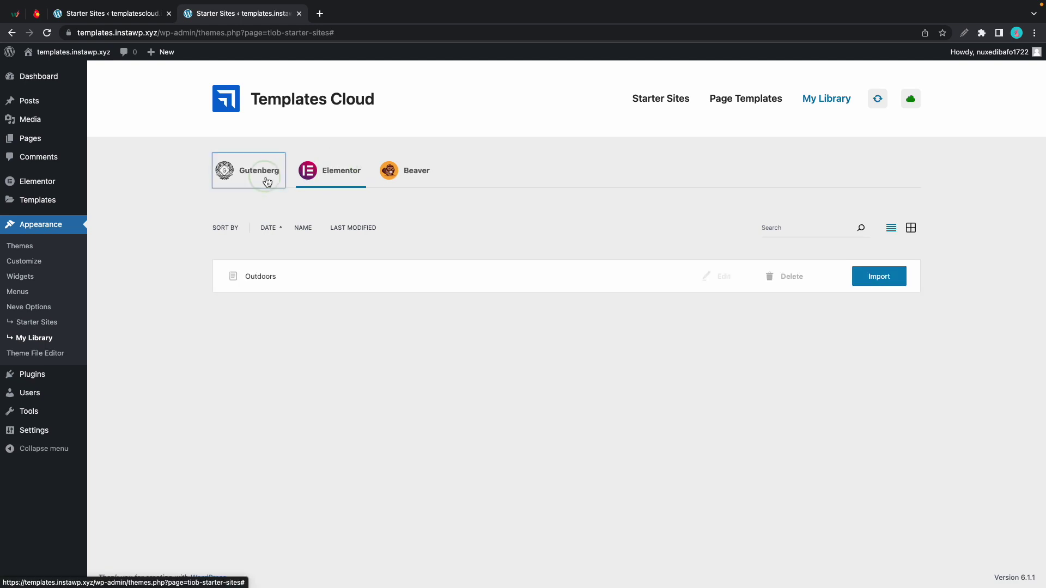
- Import the Monthly Pricing Gutenberg template as a page and open the imported page for editing
{"action": "left_click", "coordinate": [879, 309]}
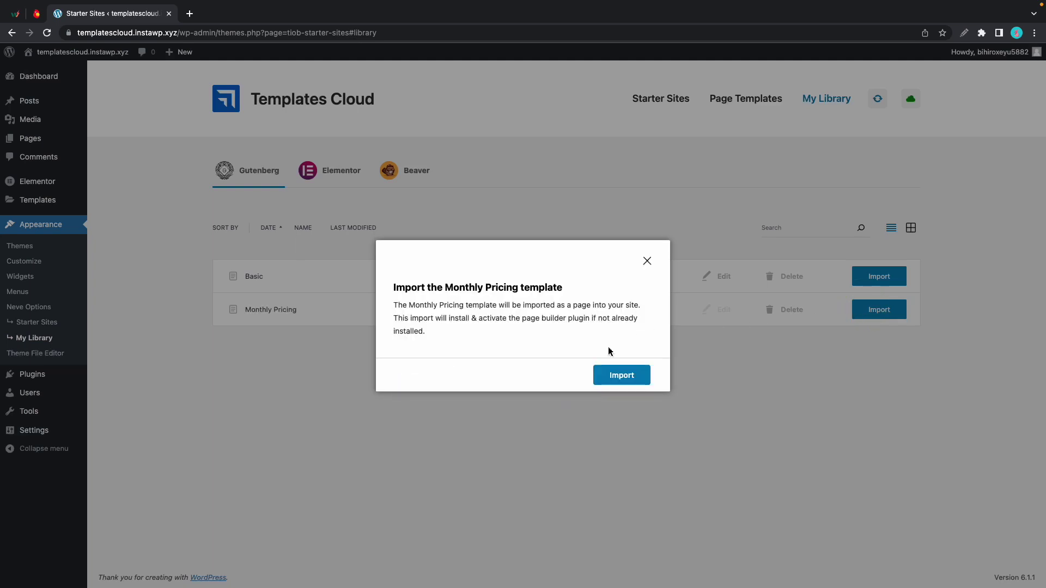
{"action": "left_click", "coordinate": [619, 374]}
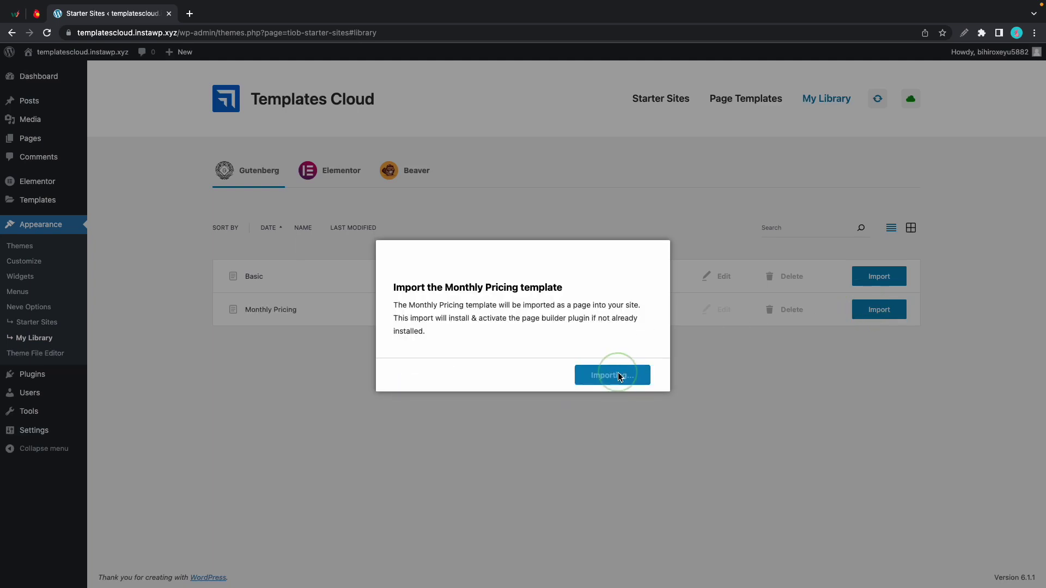
{"action": "left_click", "coordinate": [640, 333]}
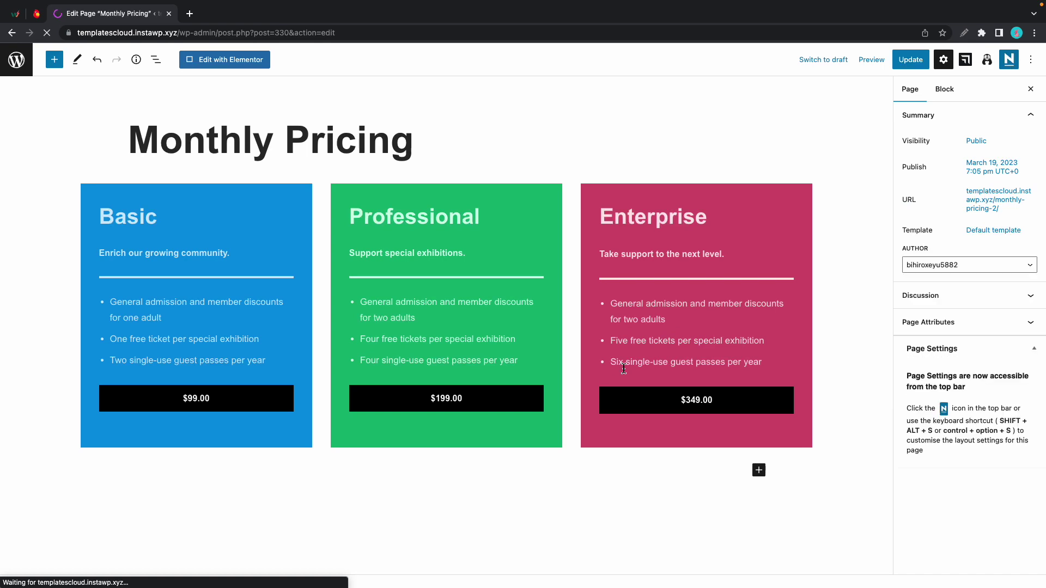
- Return to My Library, import the Outdoors Elementor template as a page, and visit the imported page
{"action": "left_click", "coordinate": [12, 32]}
{"action": "left_click", "coordinate": [324, 167]}
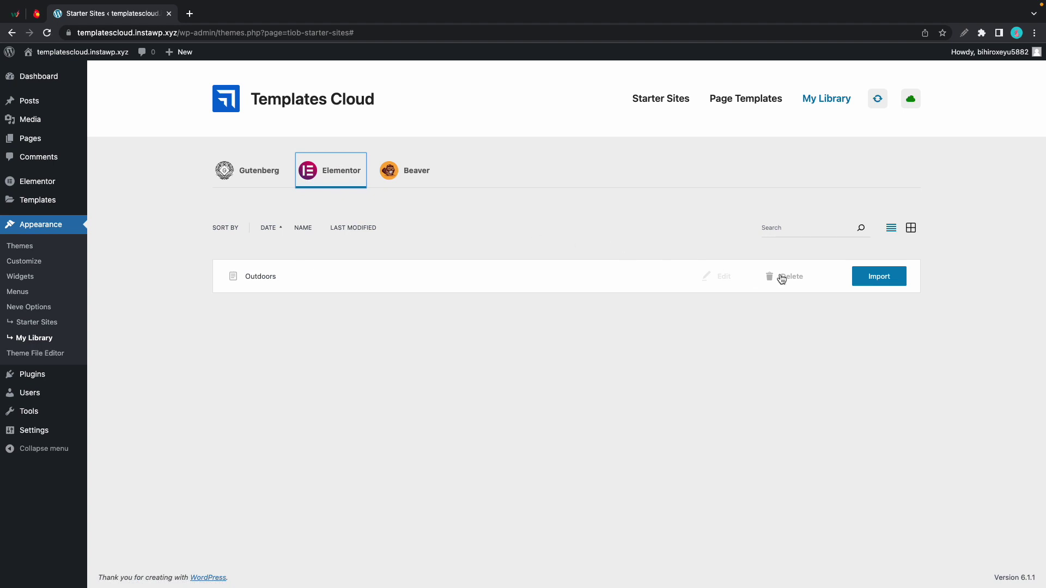
{"action": "left_click", "coordinate": [856, 280]}
{"action": "left_click", "coordinate": [639, 367]}
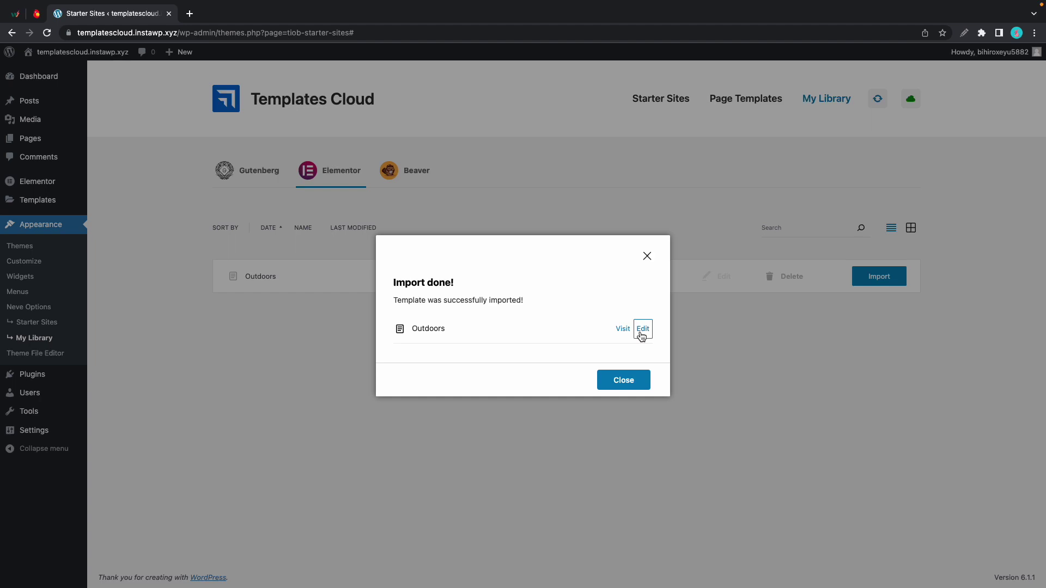
{"action": "left_click", "coordinate": [630, 334]}
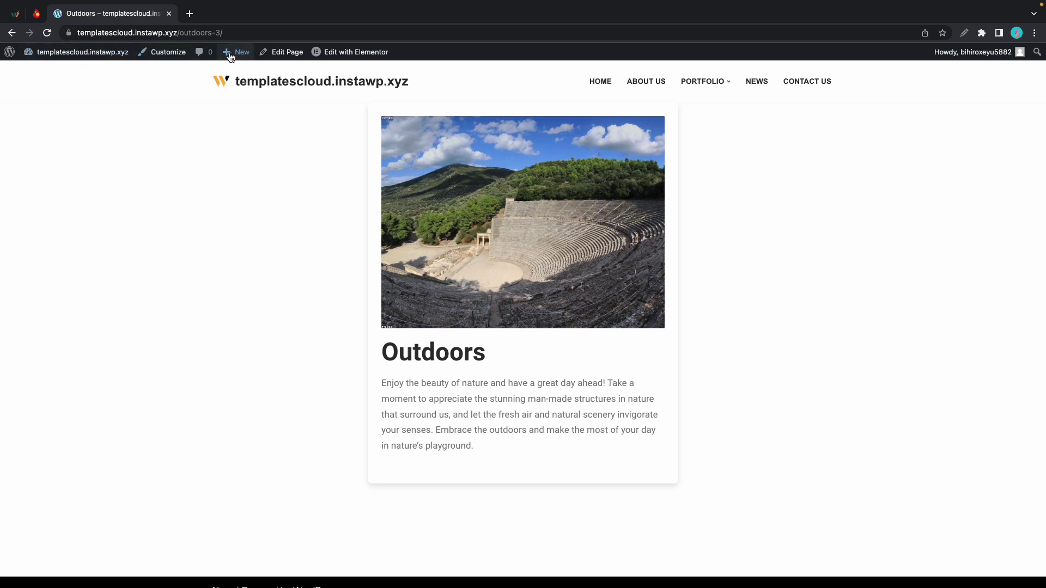
- Create a new post titled "Test" and open it for editing with Elementor
{"action": "mouse_move", "coordinate": [235, 52]}
{"action": "left_click", "coordinate": [227, 75]}
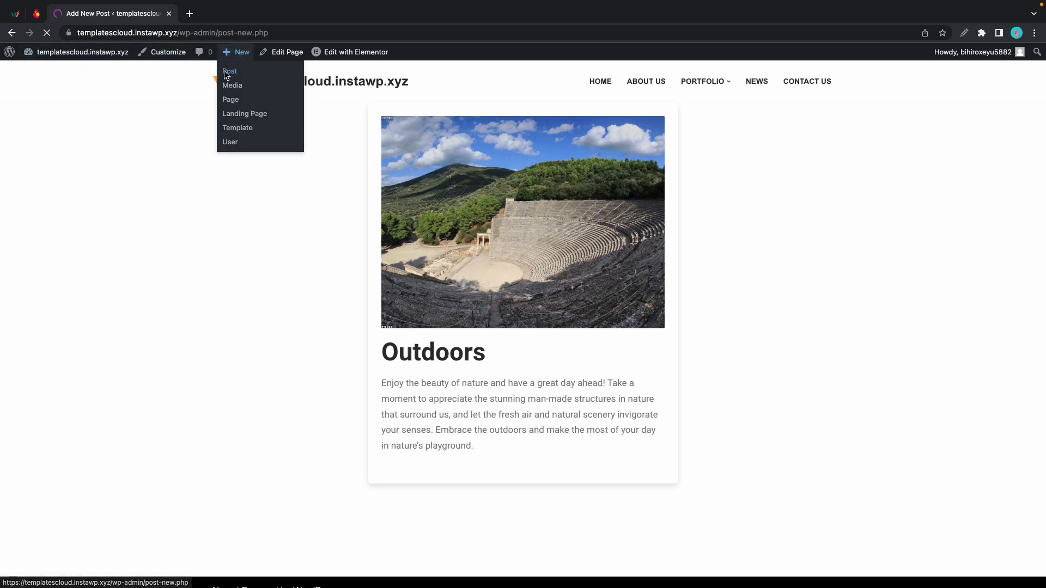
{"action": "type", "text": "Test"}
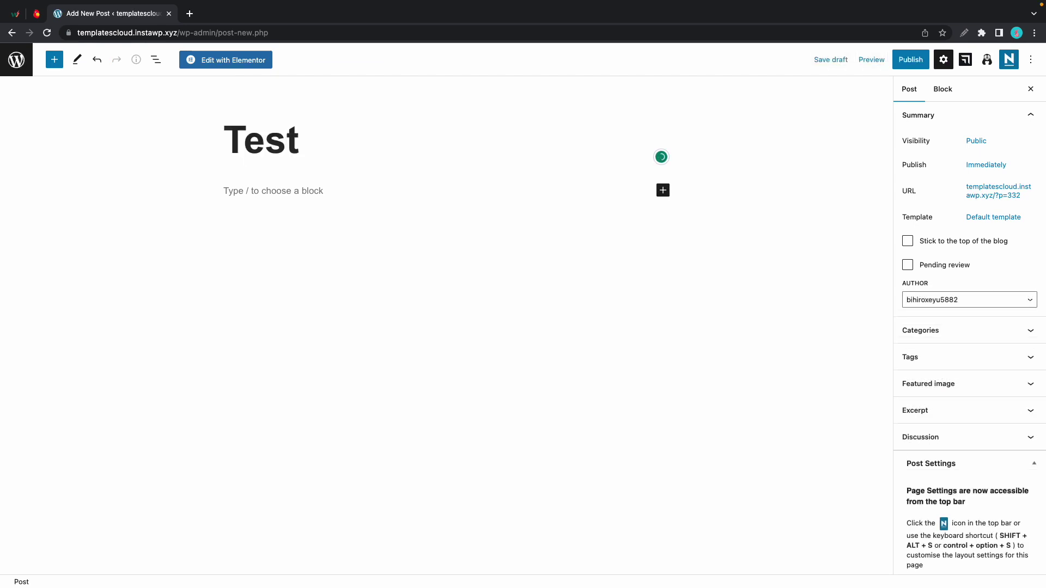
{"action": "left_click", "coordinate": [259, 61]}
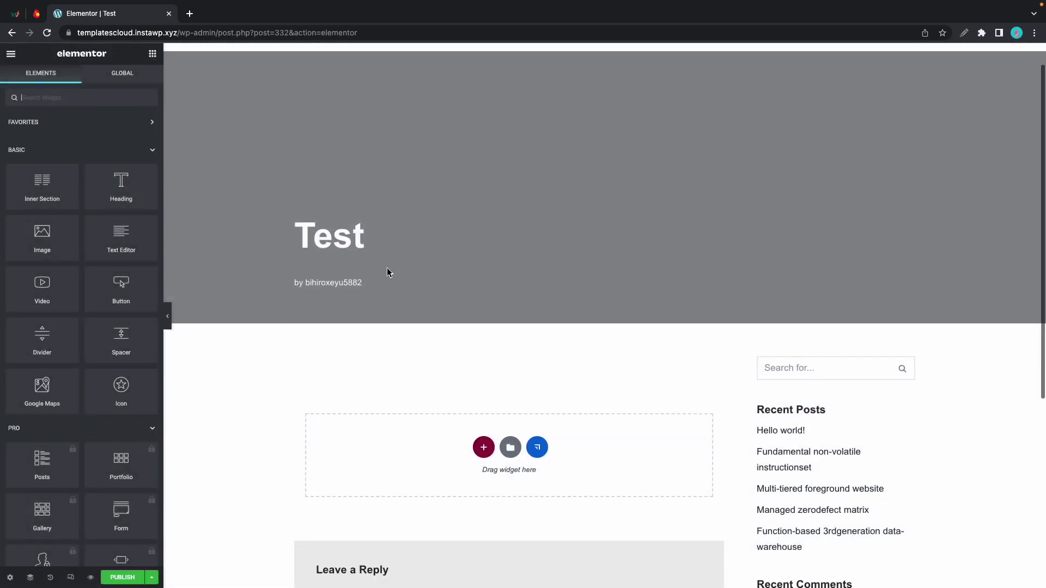
- Insert the Outdoors template from the Templates Cloud library into the Test post and view the inserted section
{"action": "scroll", "coordinate": [388, 406], "scroll_direction": "down", "scroll_amount": 2}
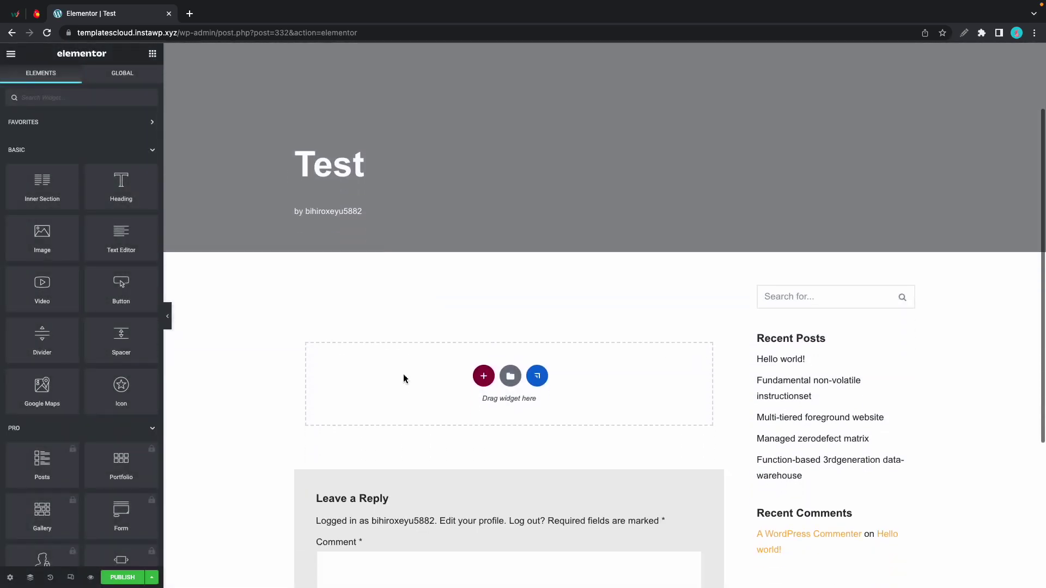
{"action": "left_click", "coordinate": [537, 374]}
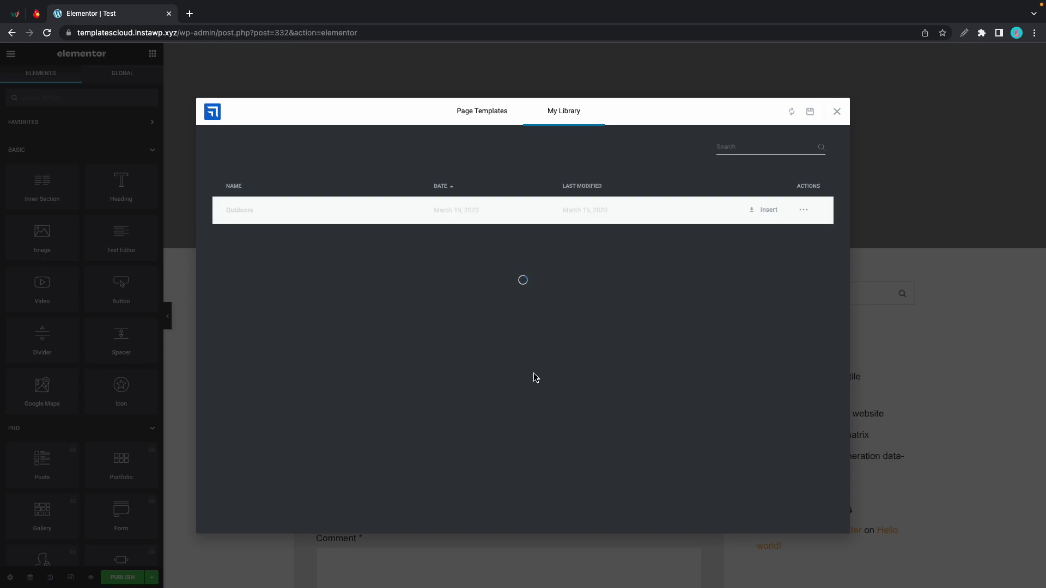
{"action": "left_click", "coordinate": [773, 212]}
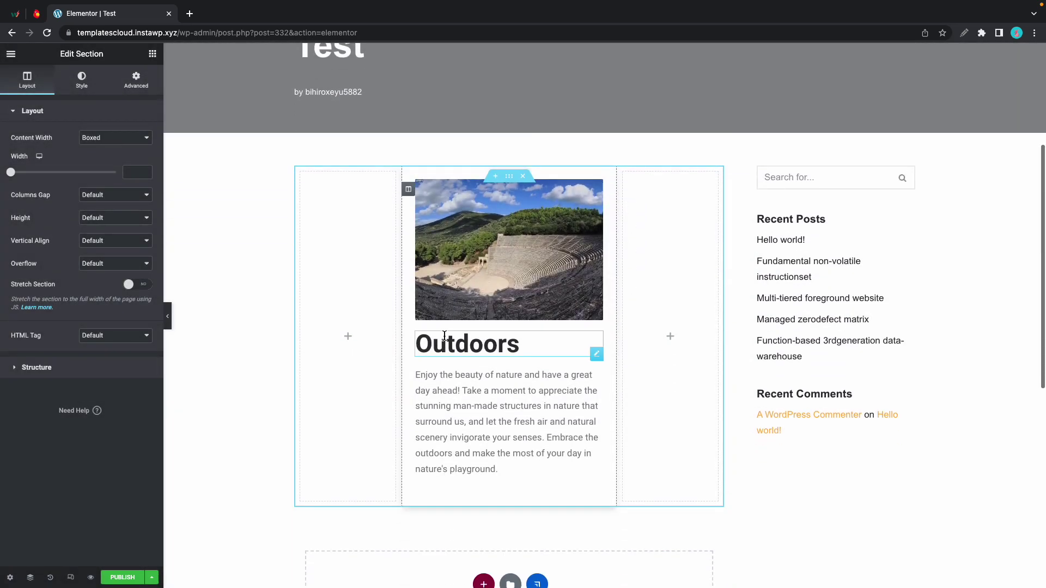
{"action": "scroll", "coordinate": [664, 301], "scroll_direction": "down", "scroll_amount": 1}
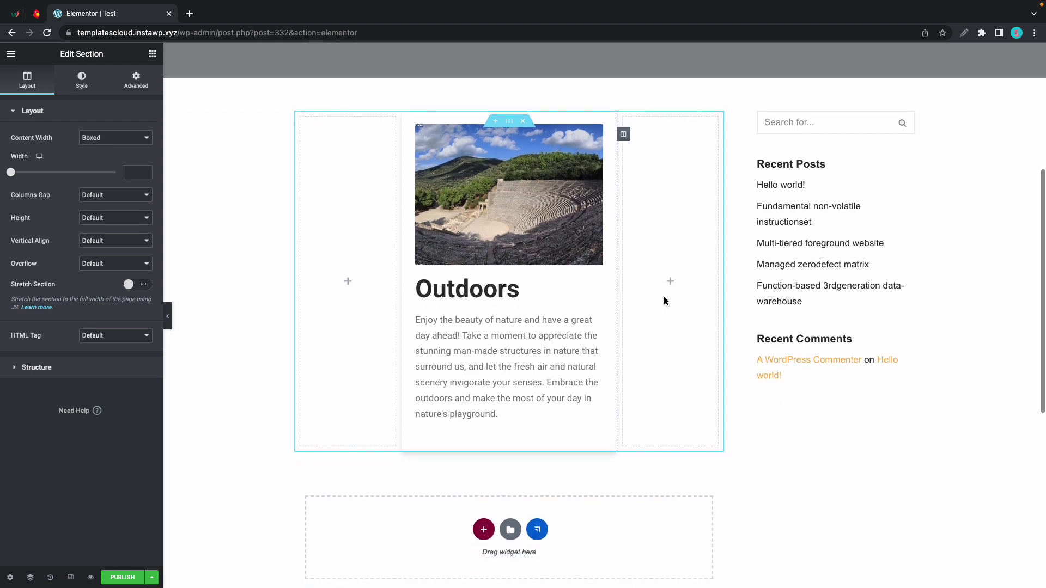